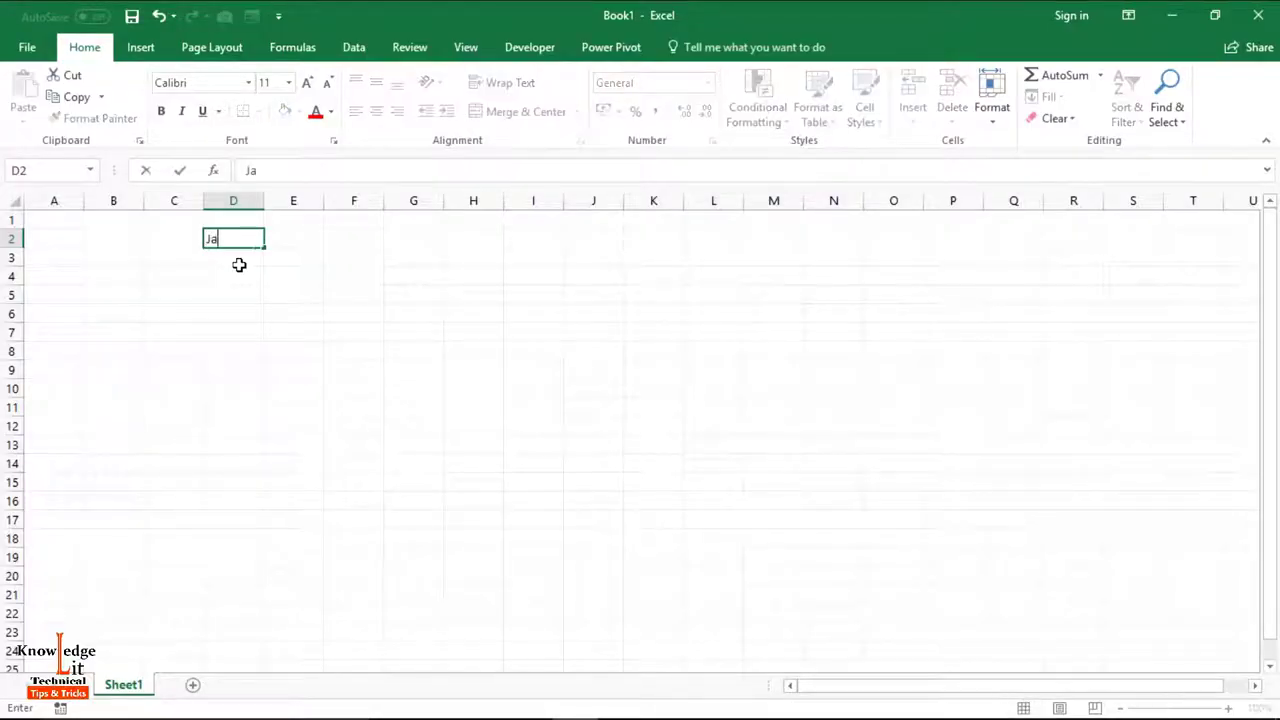
Step: Fill D2:D15 with months starting at Jan, and extend row 7 from Jun across to Nov
text(an)
key(Return)
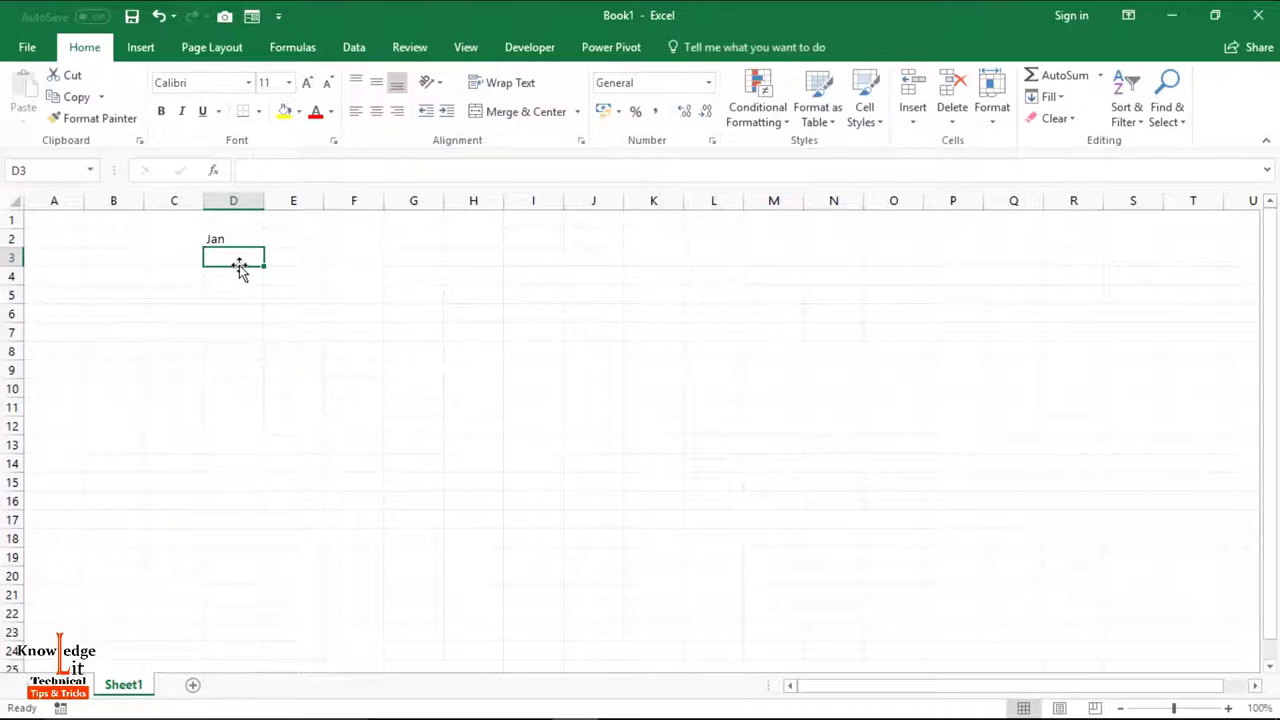
click(250, 233)
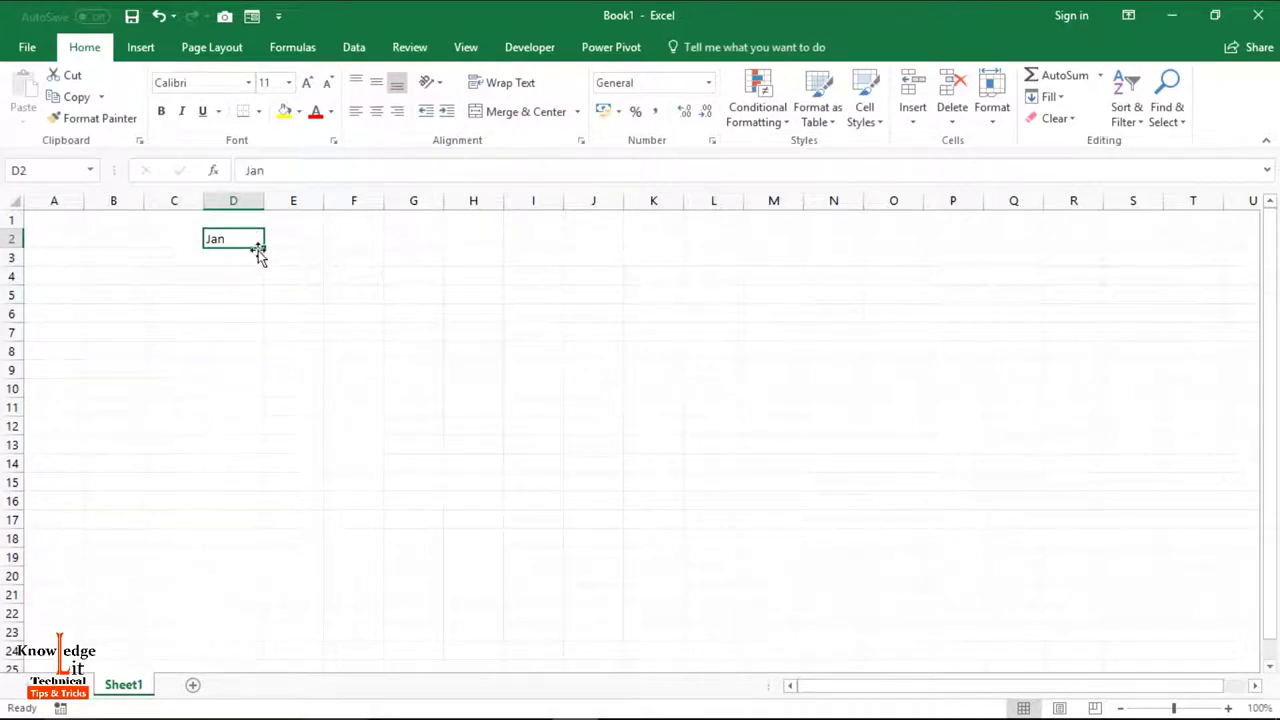
drag(262, 248, 255, 488)
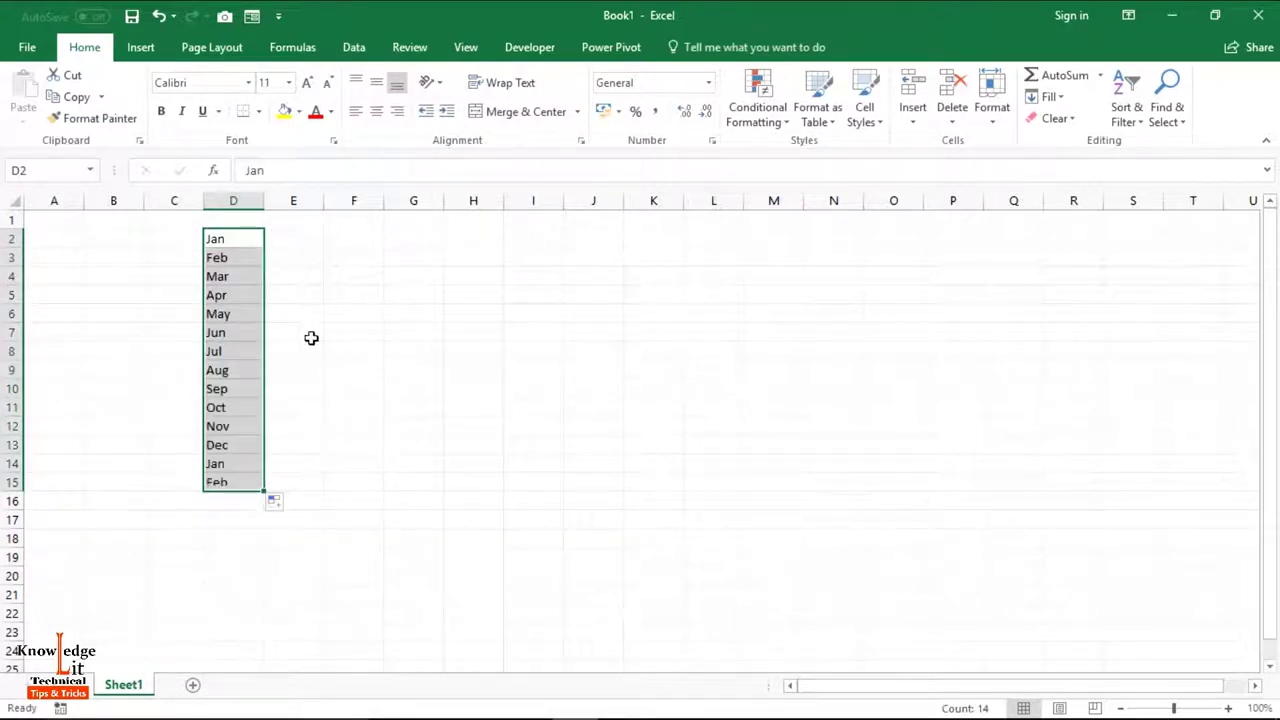
click(254, 329)
drag(263, 340, 568, 347)
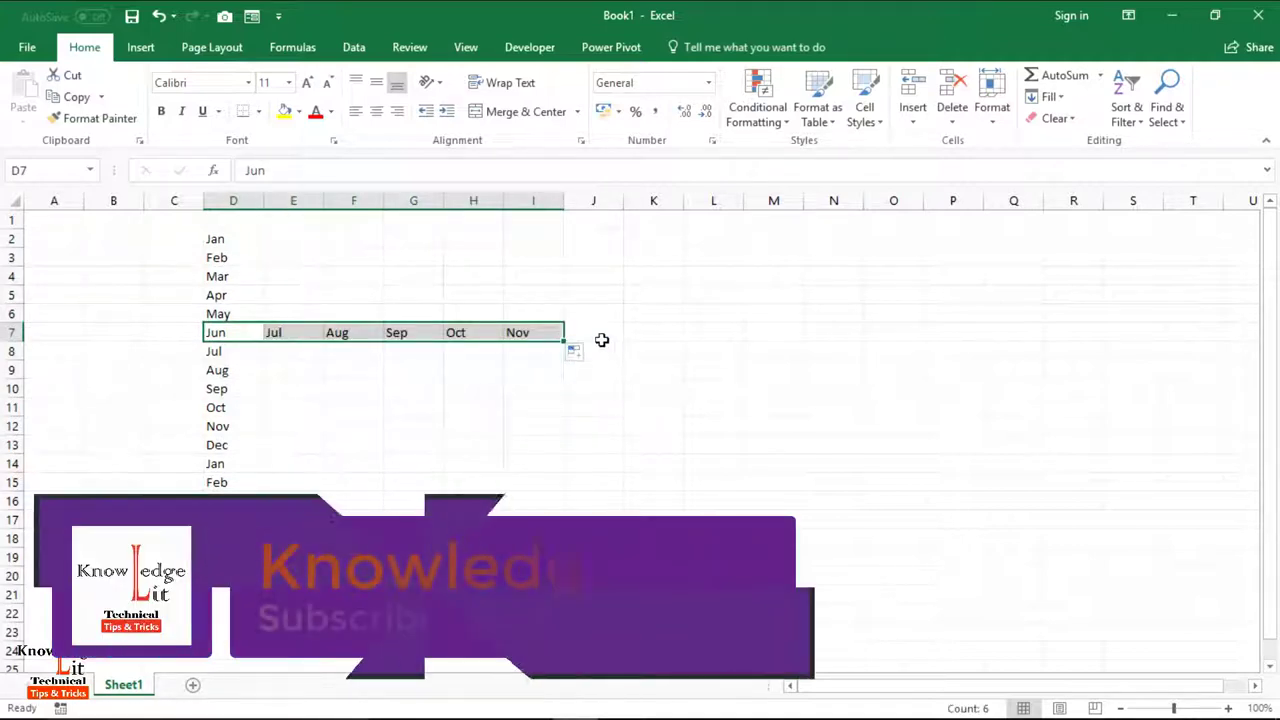
Step: Enter Sun in L3 and autofill weekdays down column L to row 15
click(706, 318)
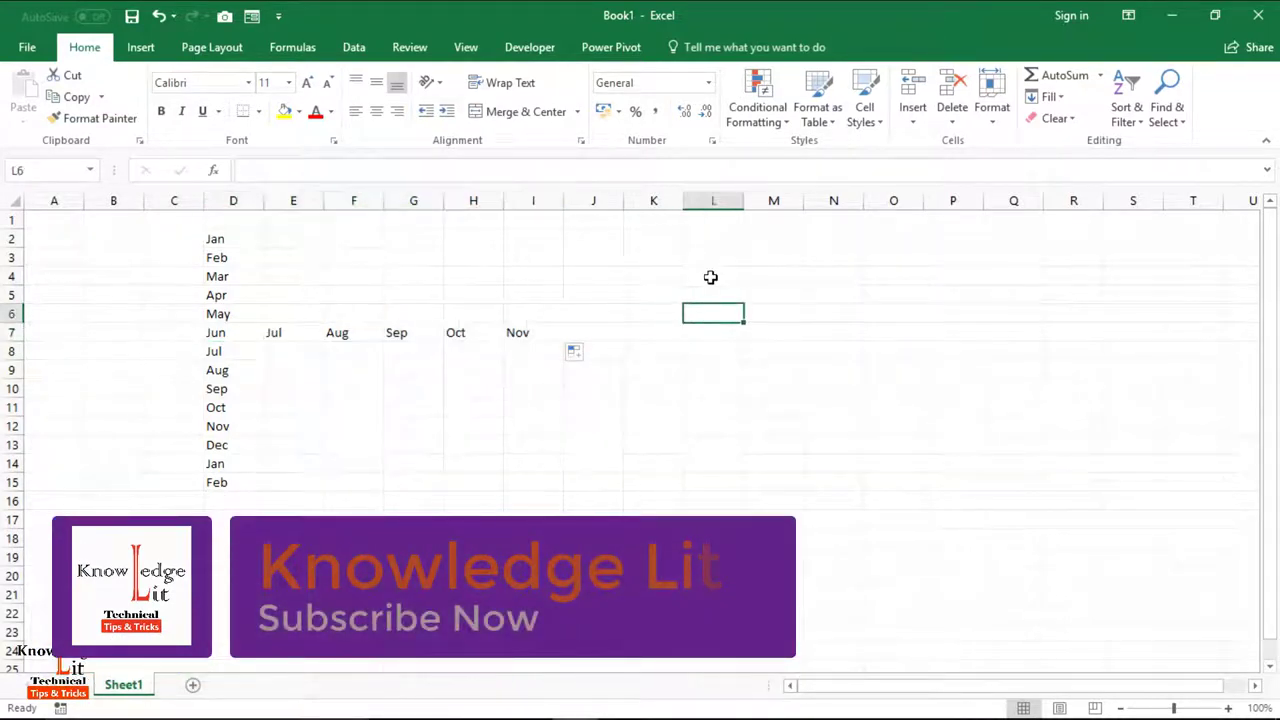
click(711, 261)
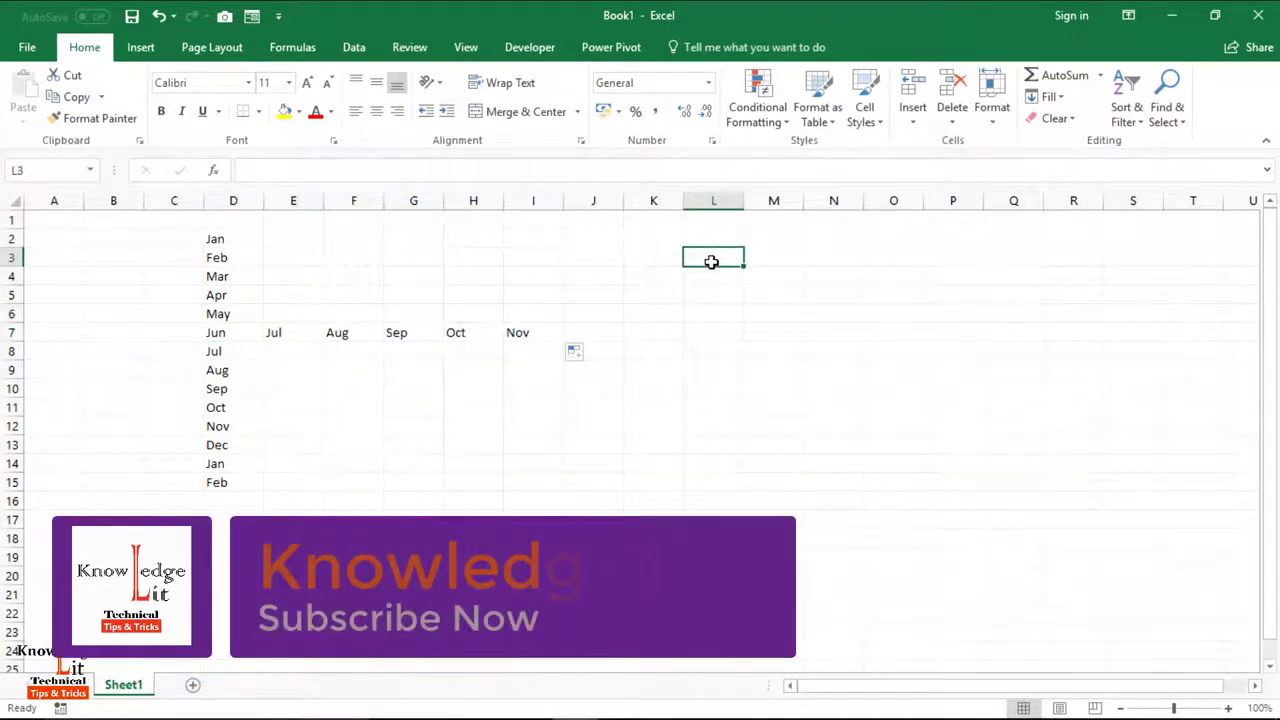
text(Sum)
key(Return)
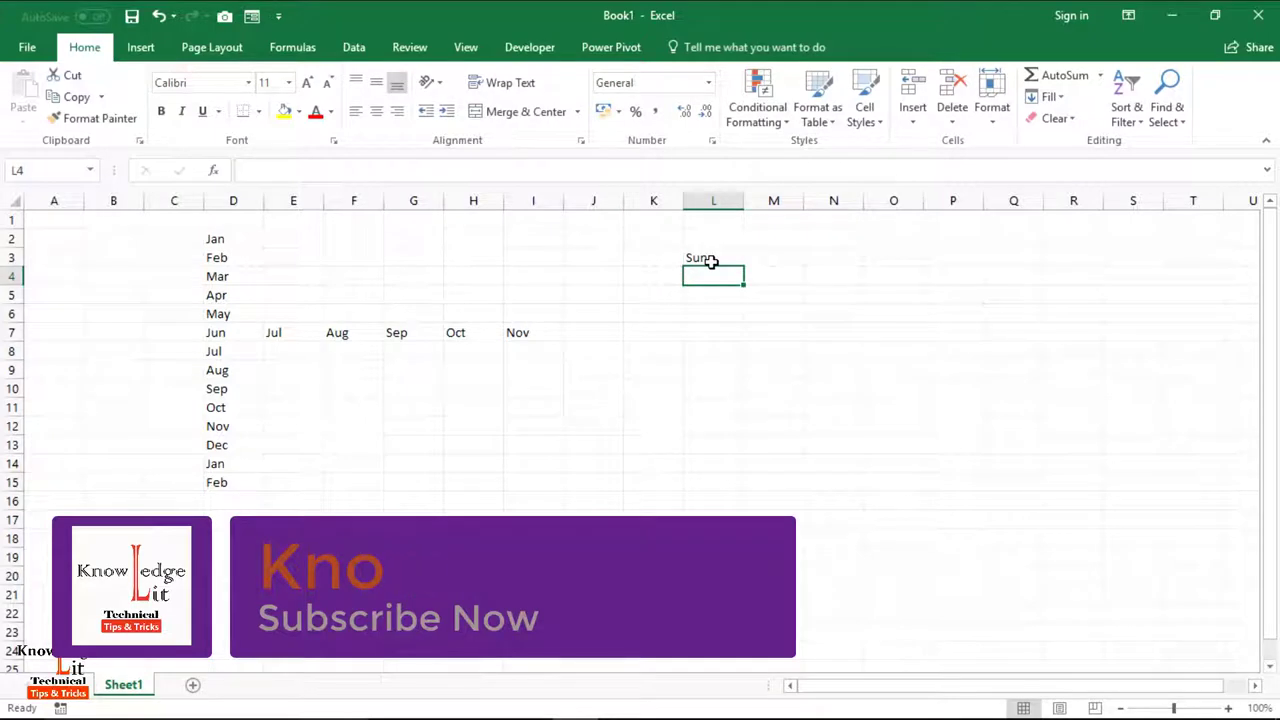
click(712, 258)
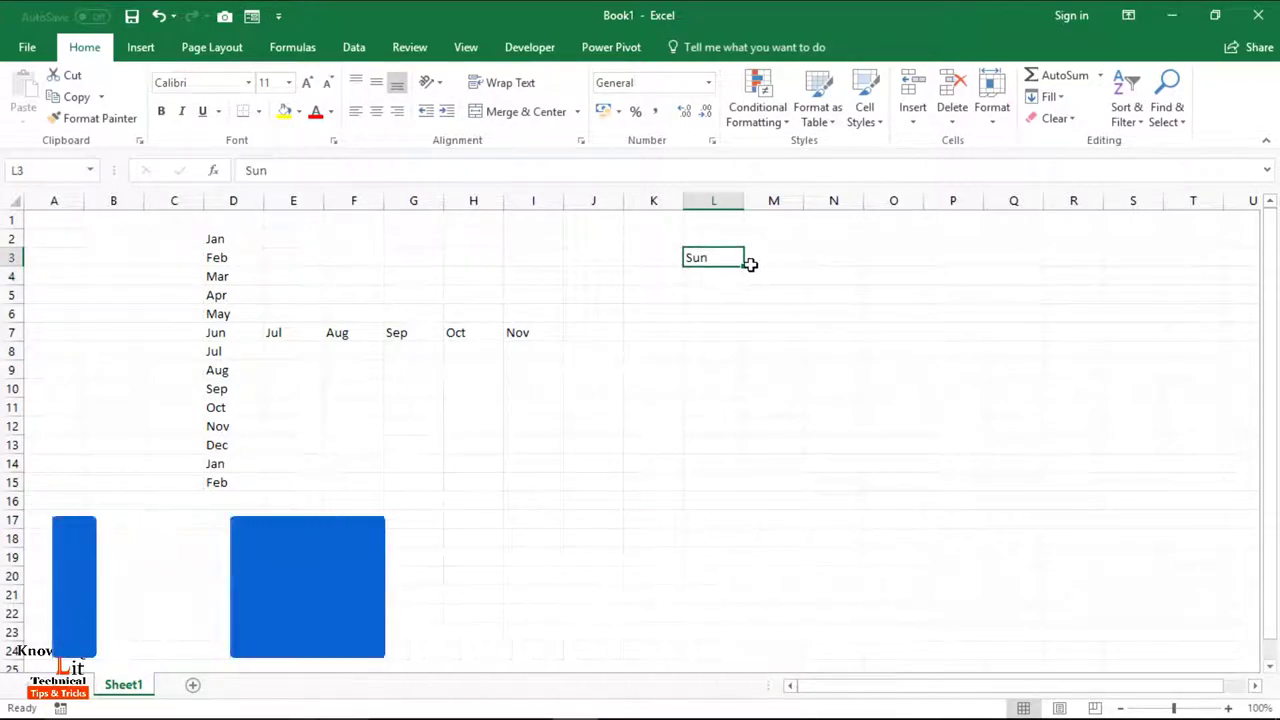
drag(744, 266, 743, 491)
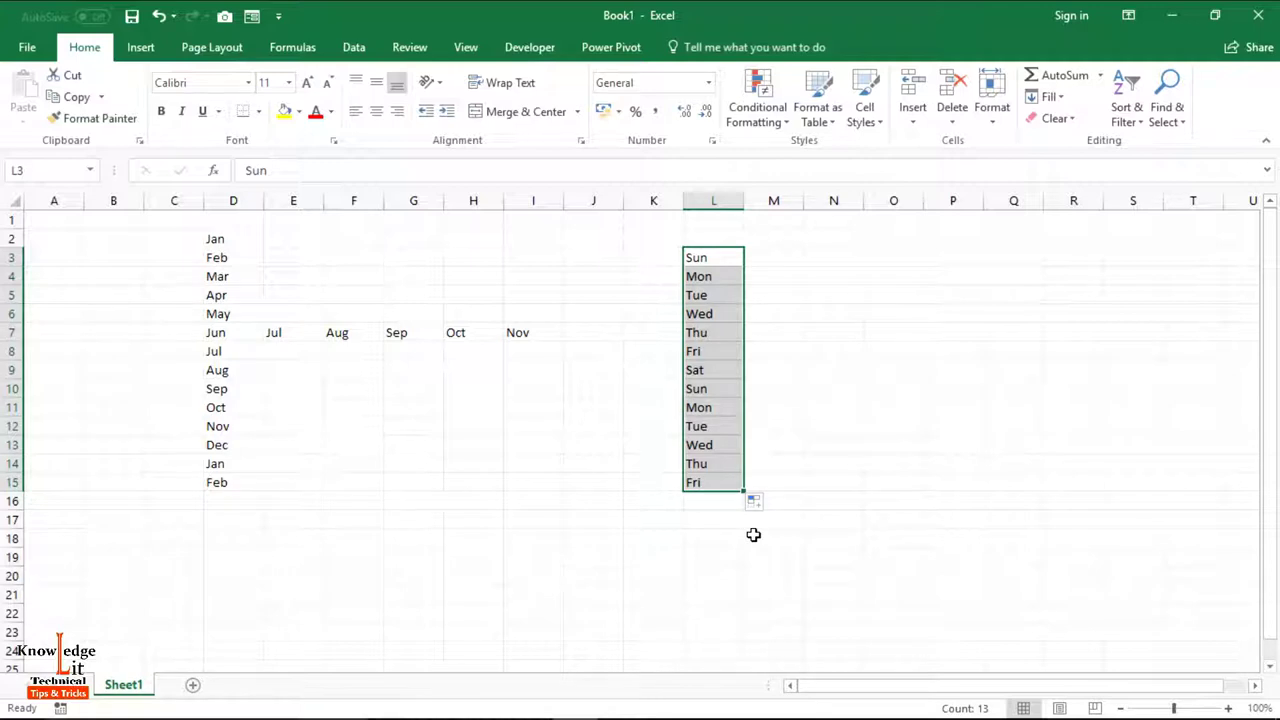
Step: Go to Excel Options' Advanced settings and launch the Edit Custom Lists dialog
click(38, 50)
click(25, 502)
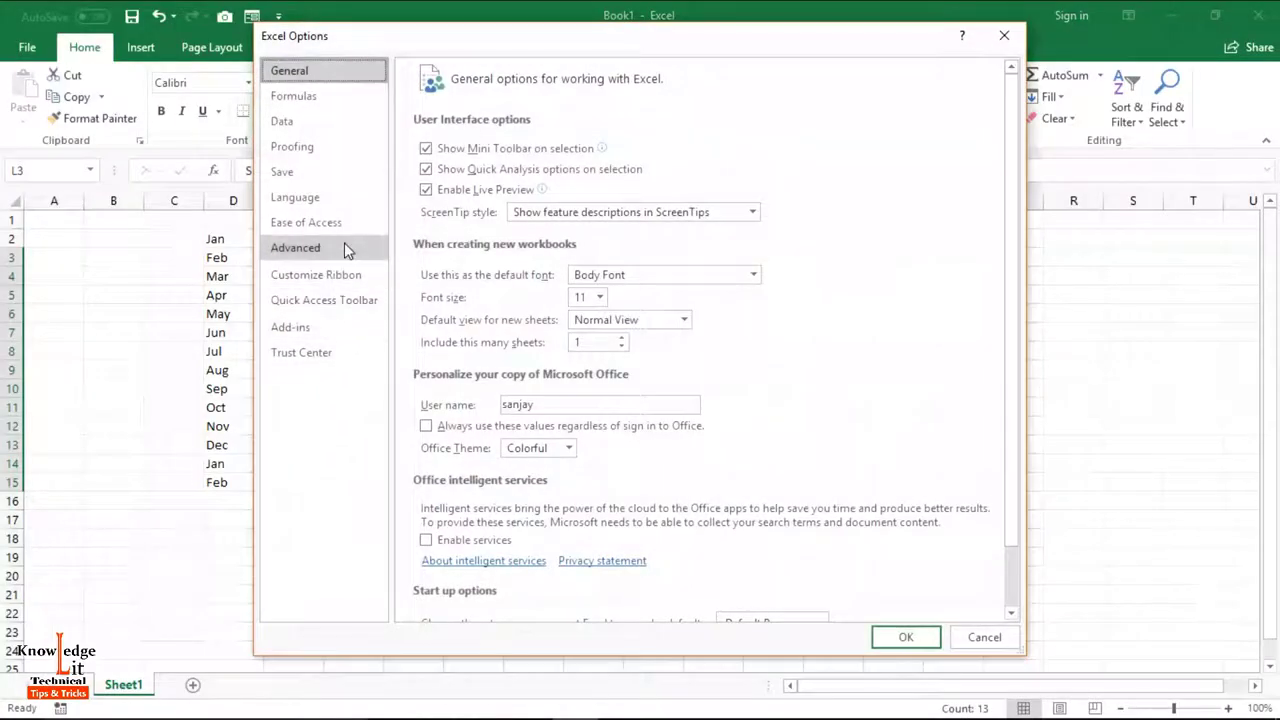
click(344, 248)
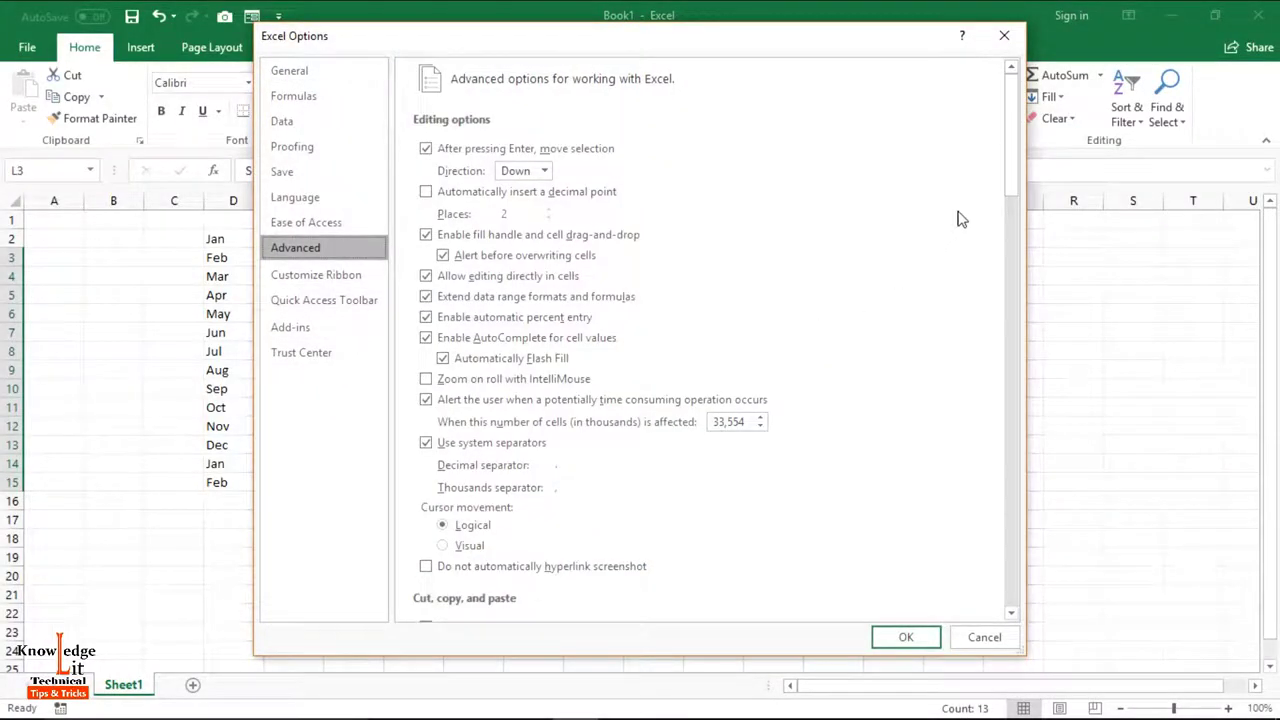
drag(1007, 125, 1028, 549)
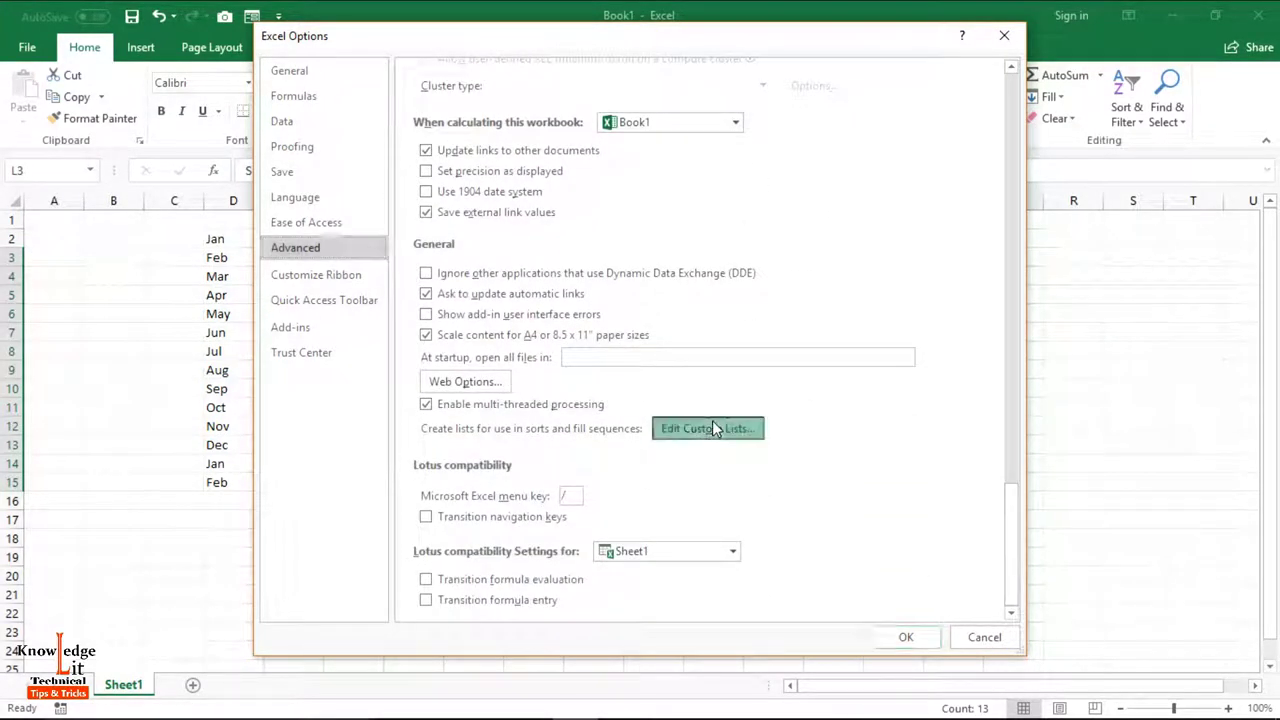
click(710, 428)
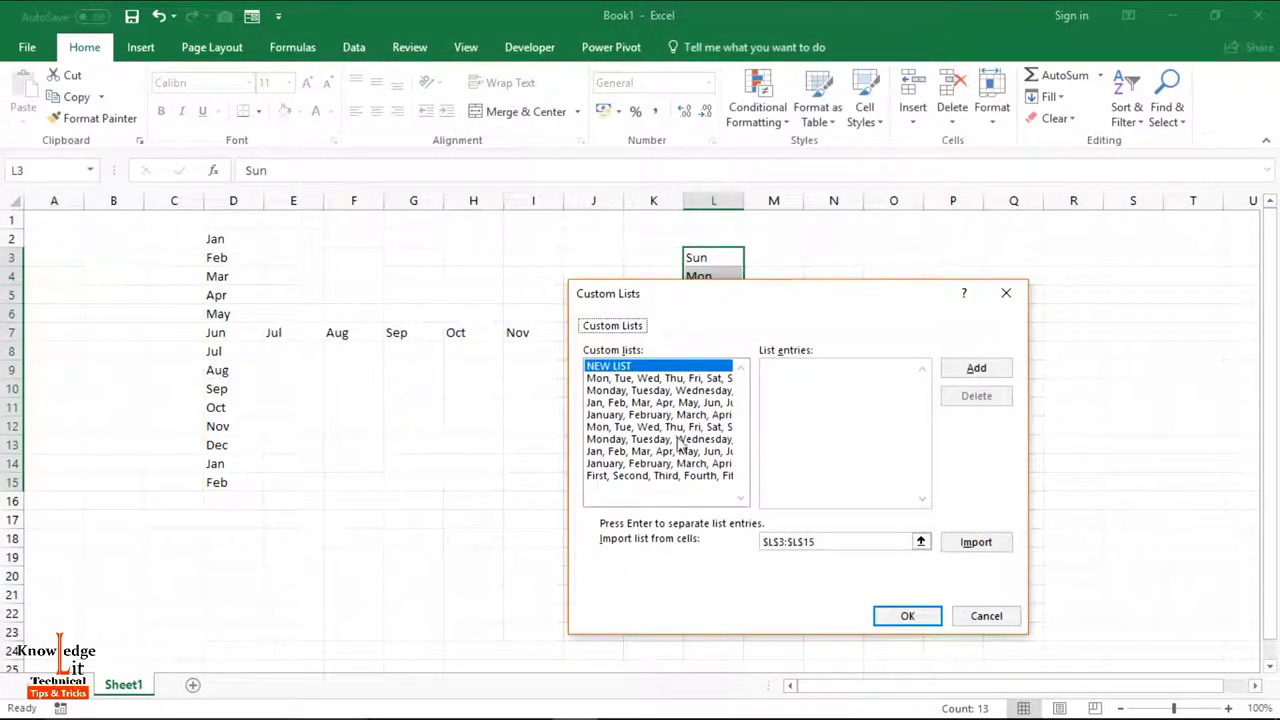
Step: Browse the built-in custom lists such as Mon–Sun, Monday–Sunday and January–December
click(648, 379)
click(650, 390)
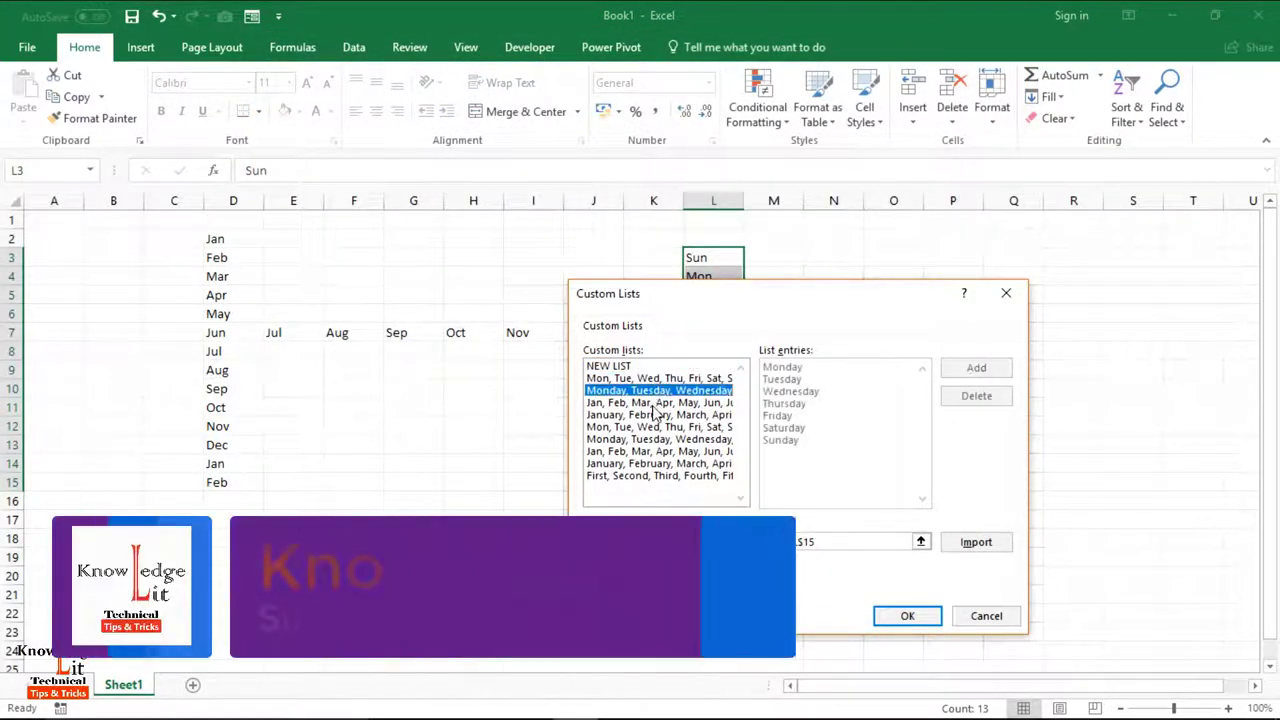
click(652, 403)
click(656, 414)
click(660, 427)
click(664, 439)
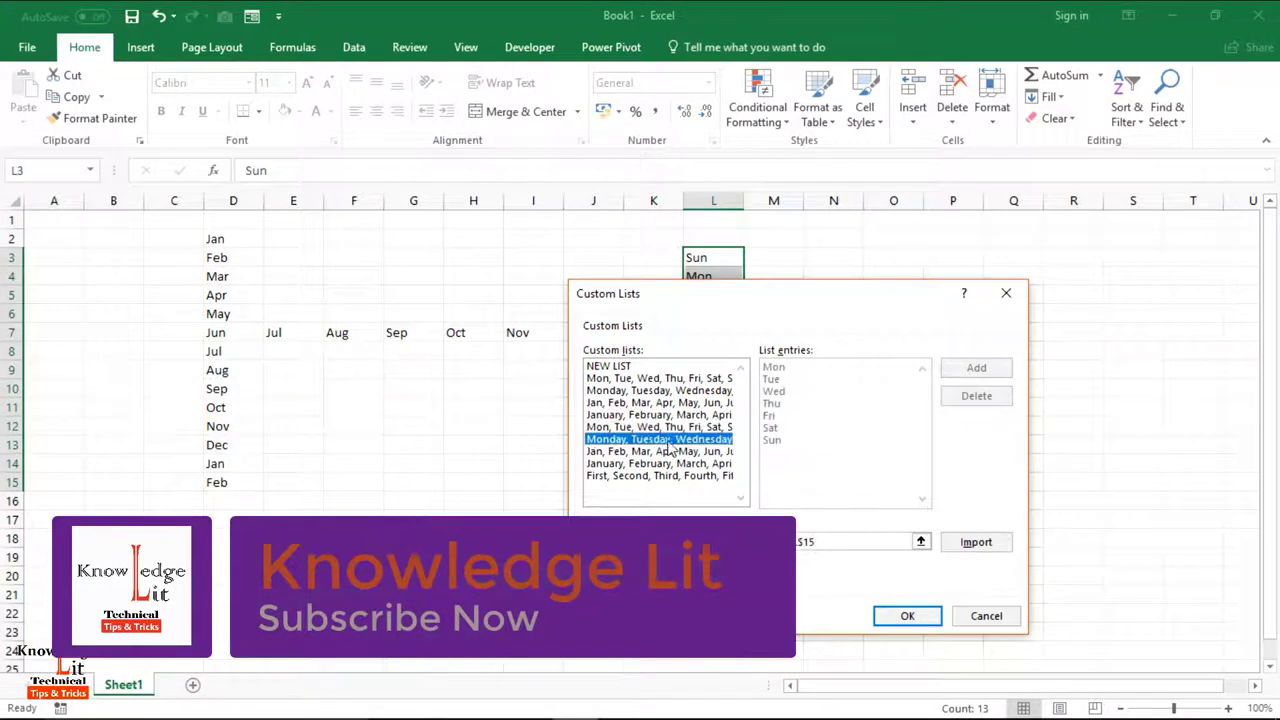
click(670, 451)
click(672, 464)
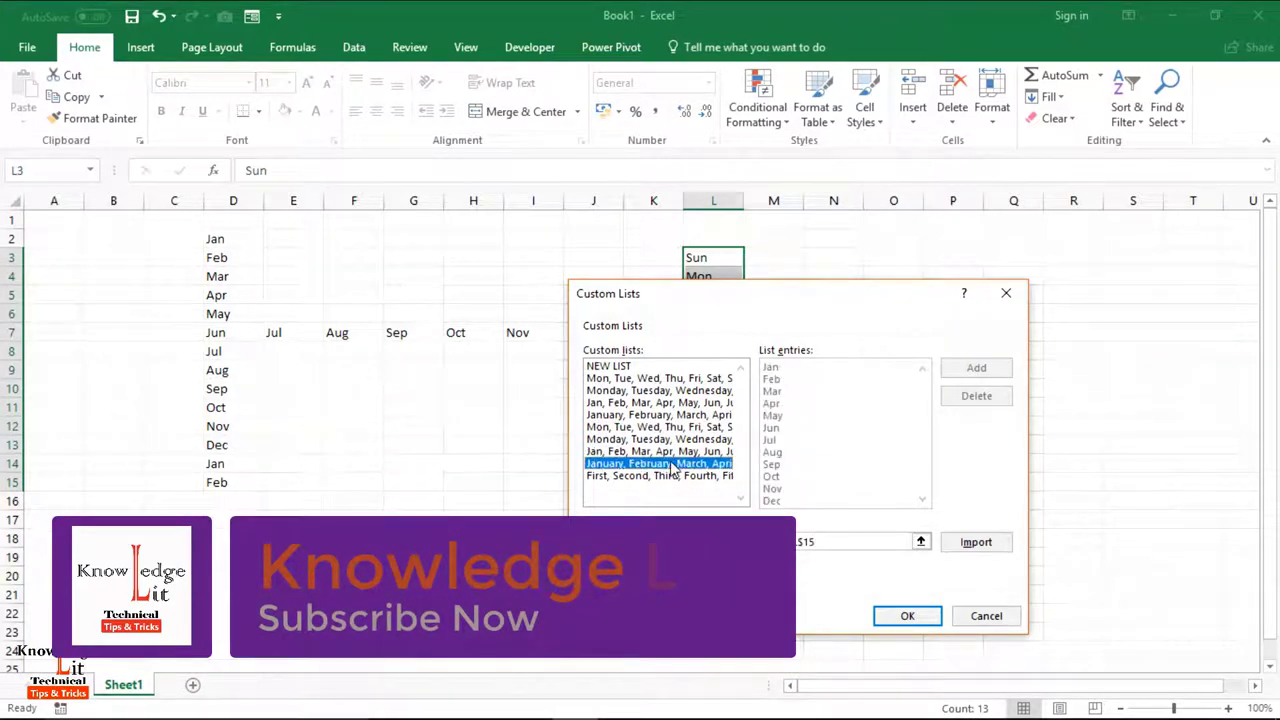
click(659, 380)
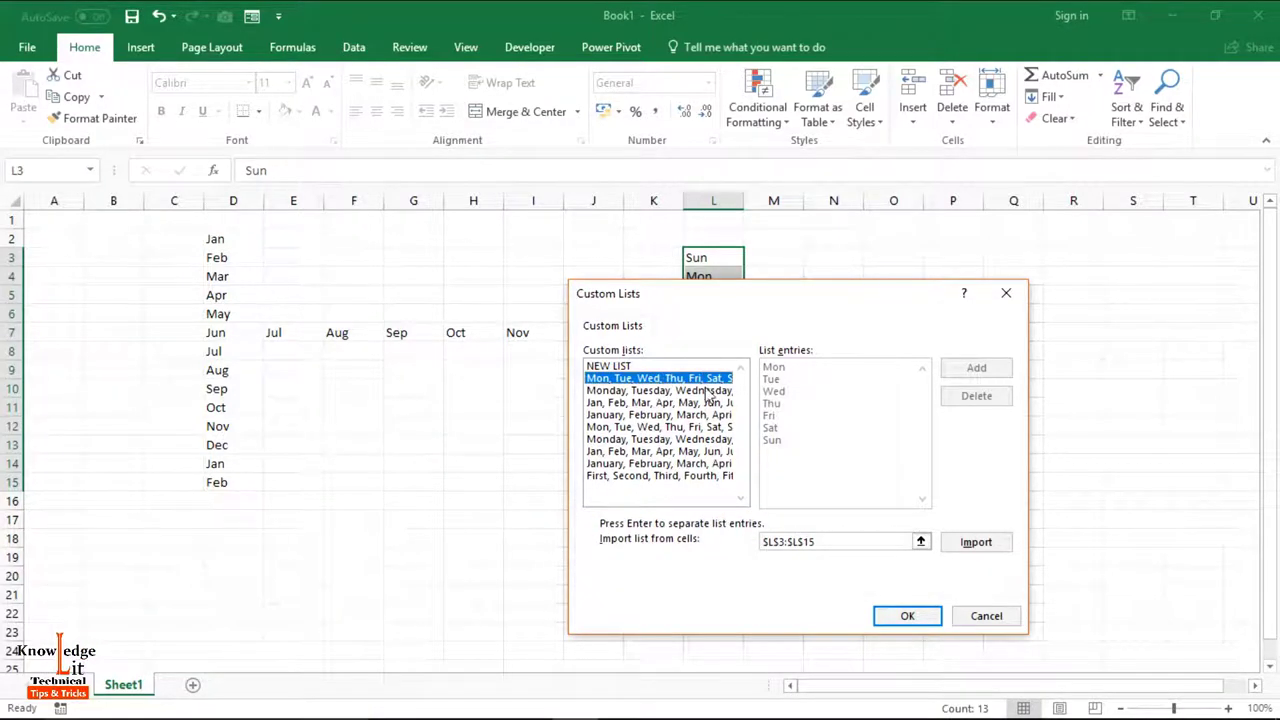
click(640, 391)
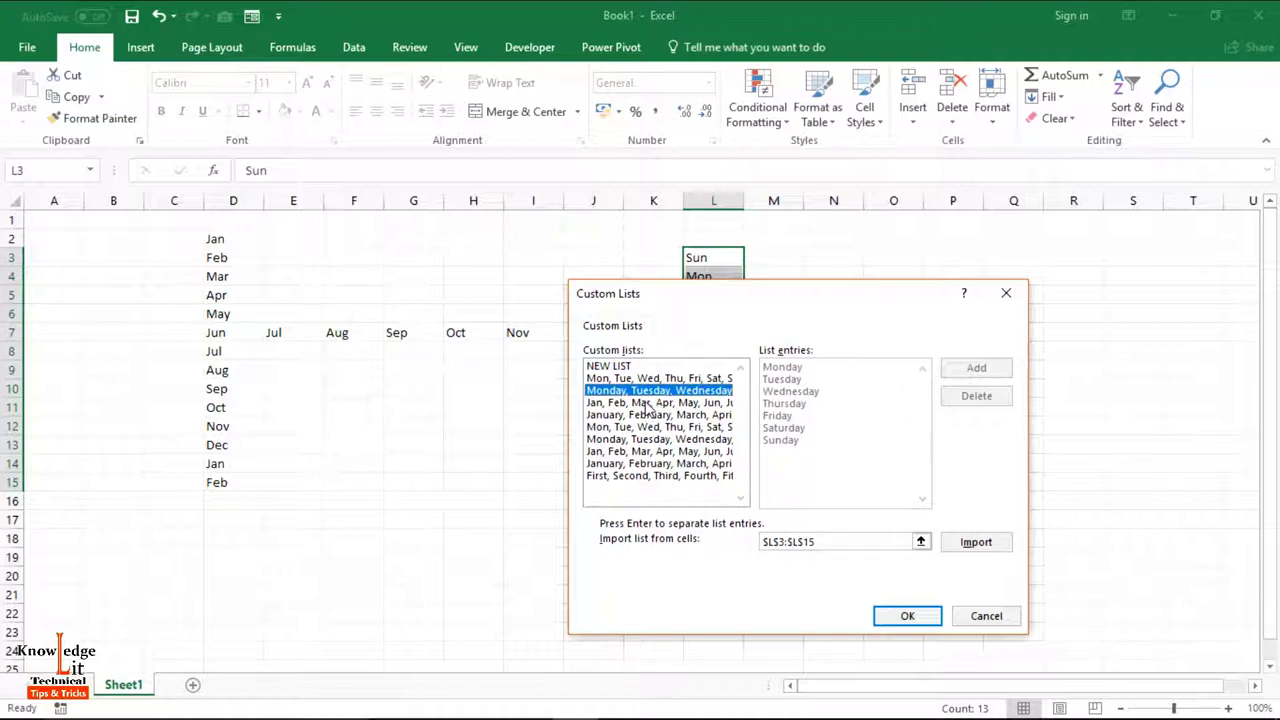
click(645, 404)
key(Down)
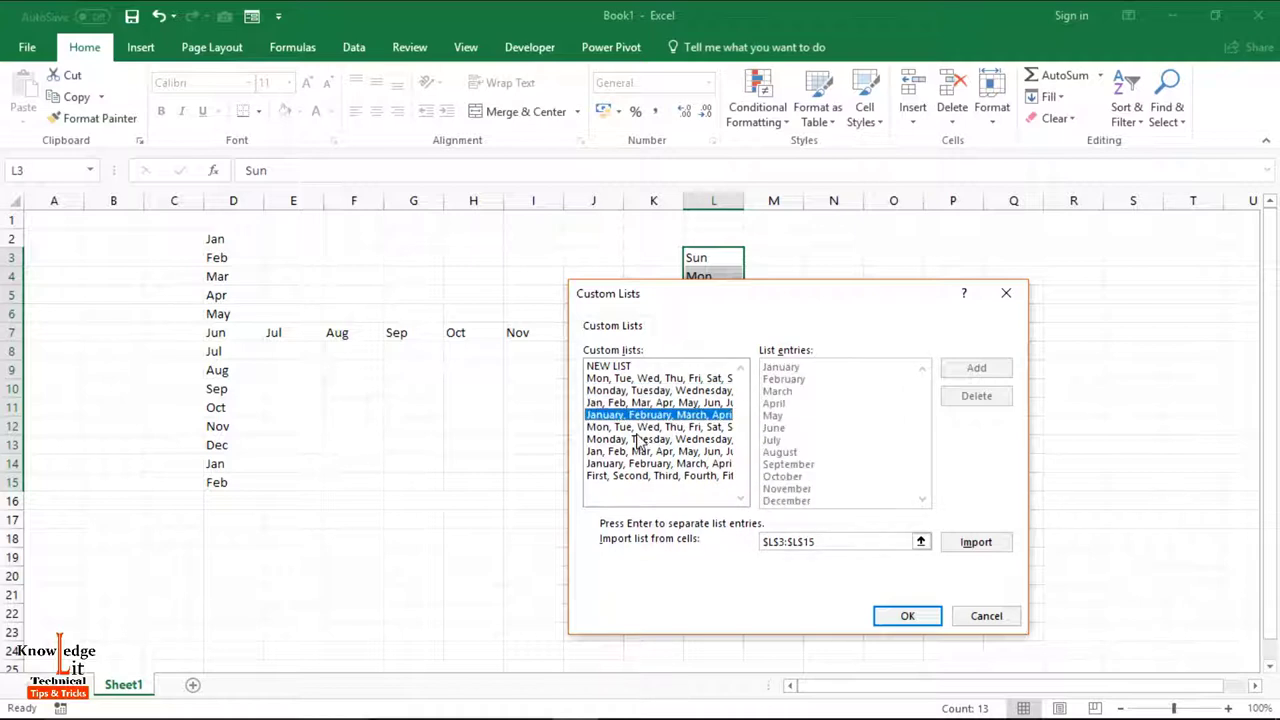
click(644, 429)
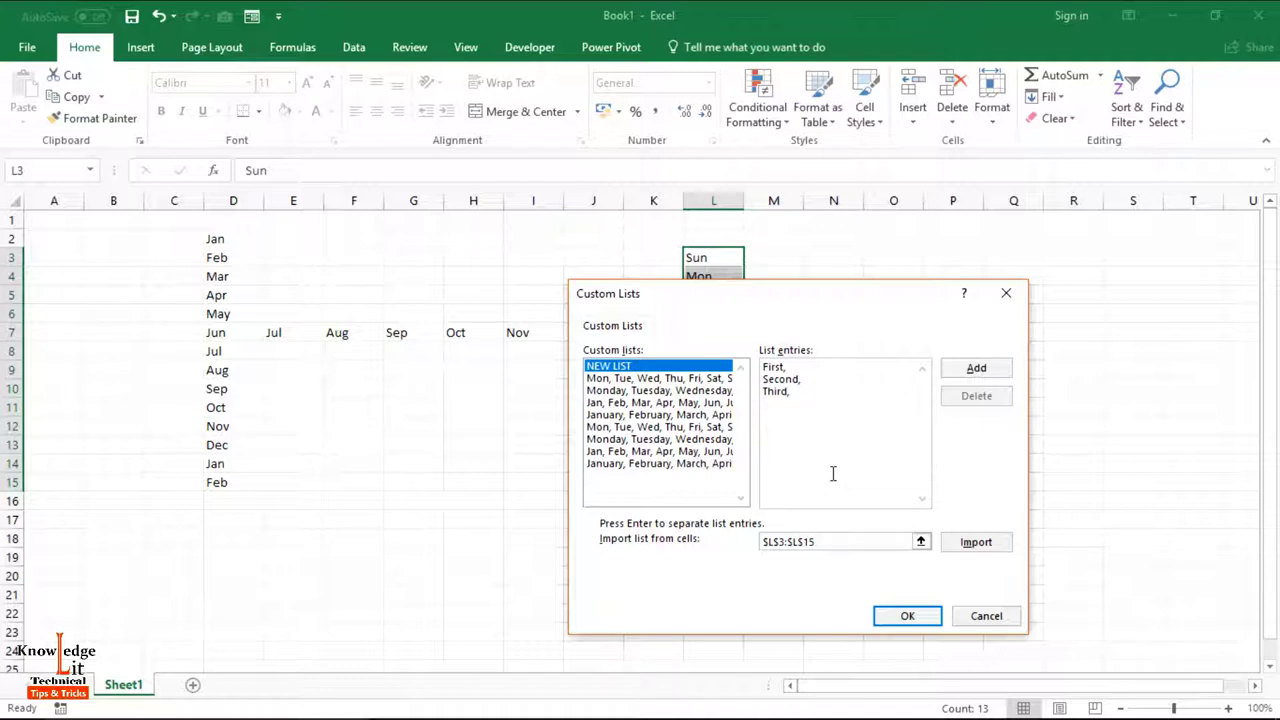
Step: Add Fourth and Fifth as entries, save the First–Fifth list and close both dialogs
text(F)
text(ourth)
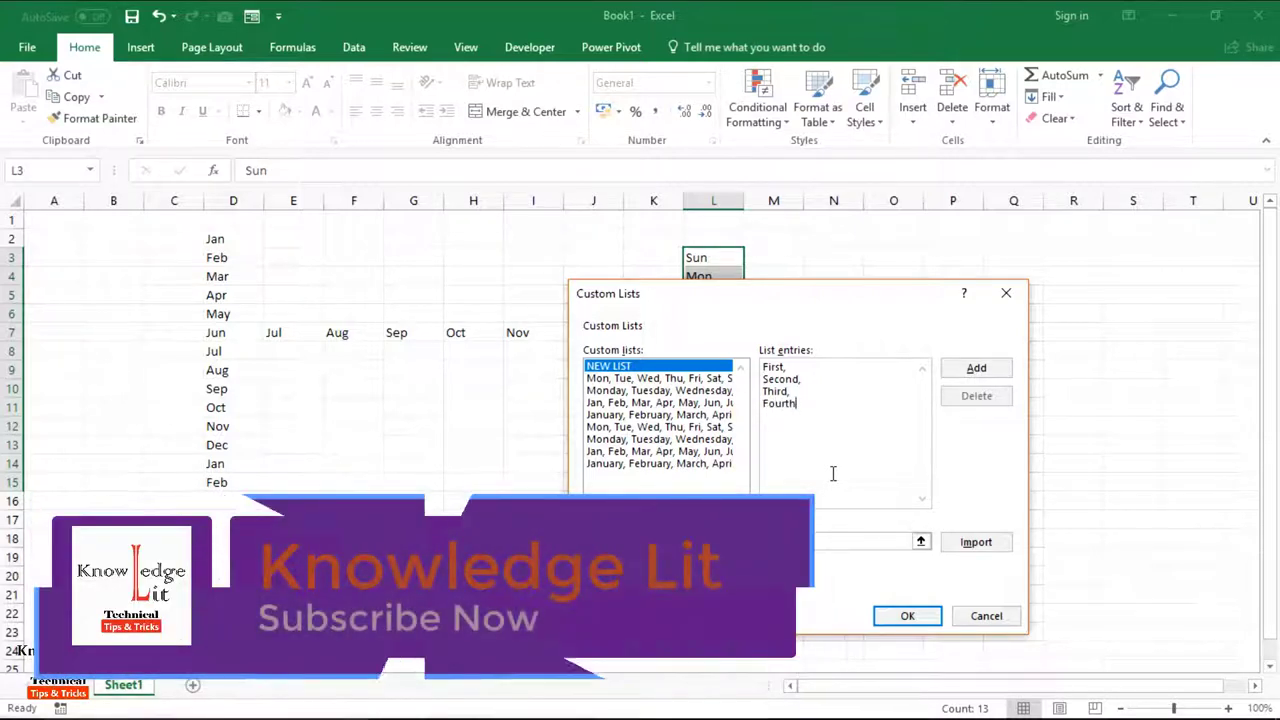
text(,)
key(Return)
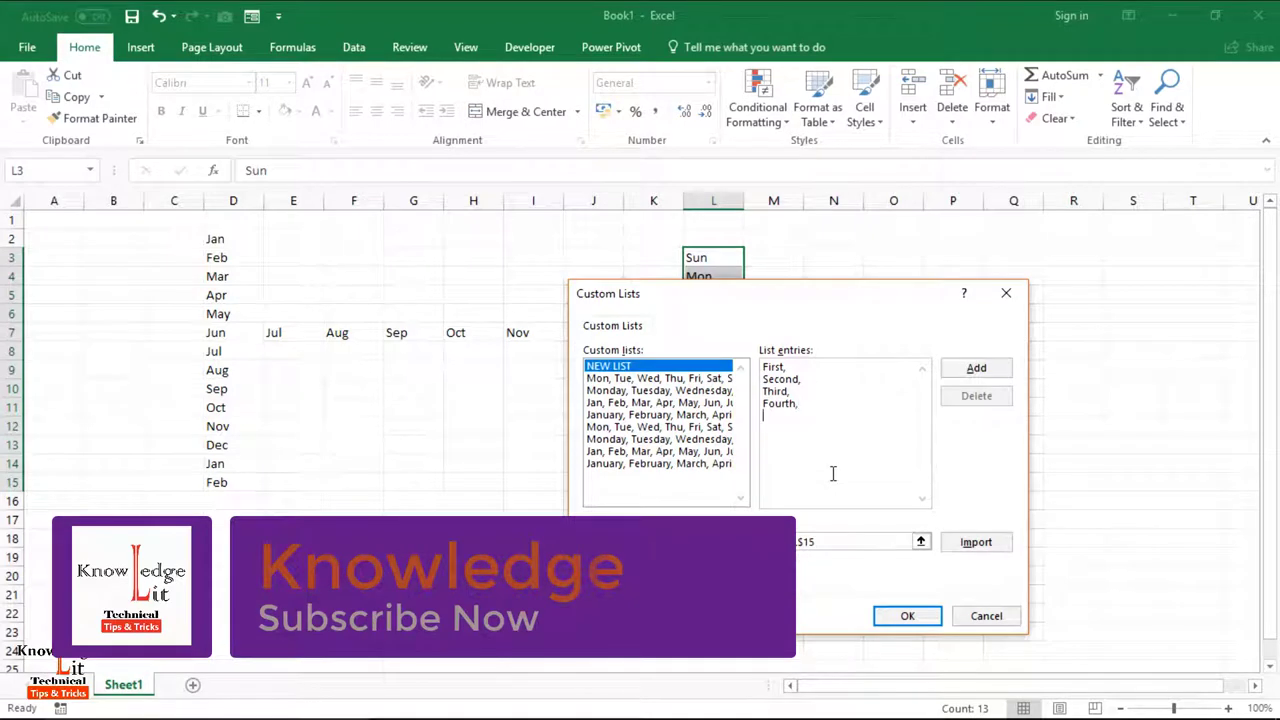
text(Fift)
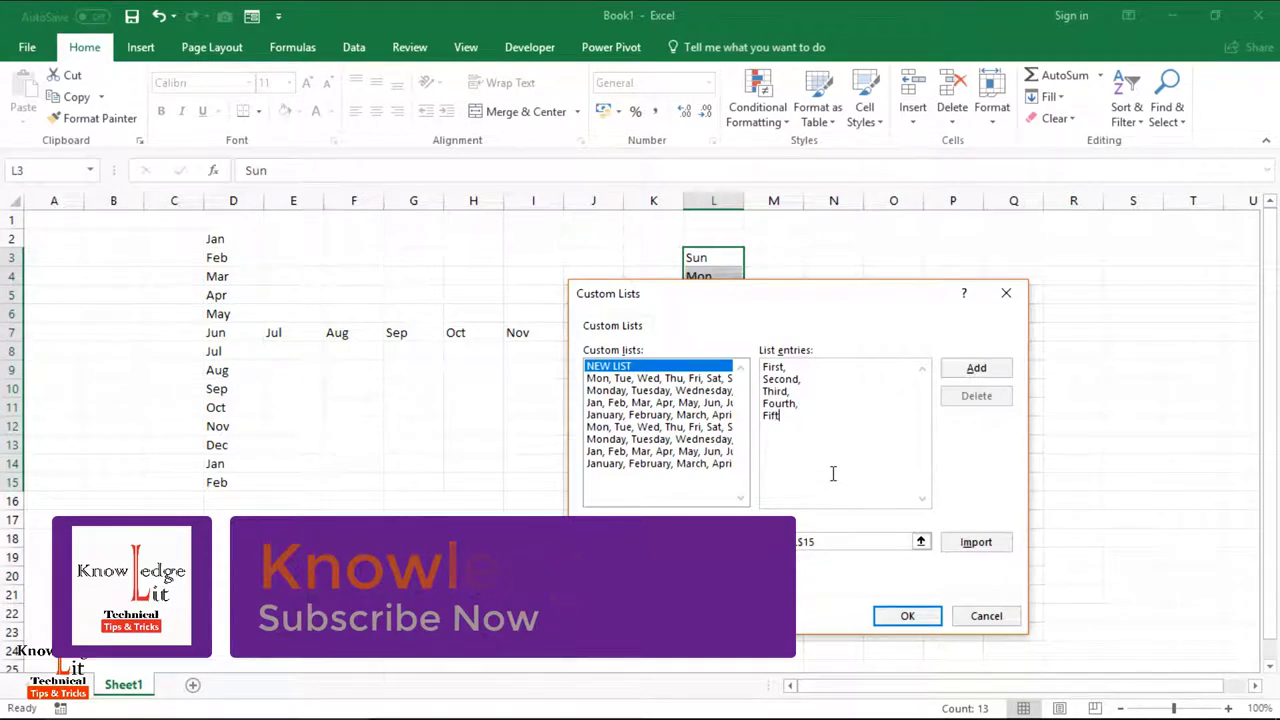
text(h,)
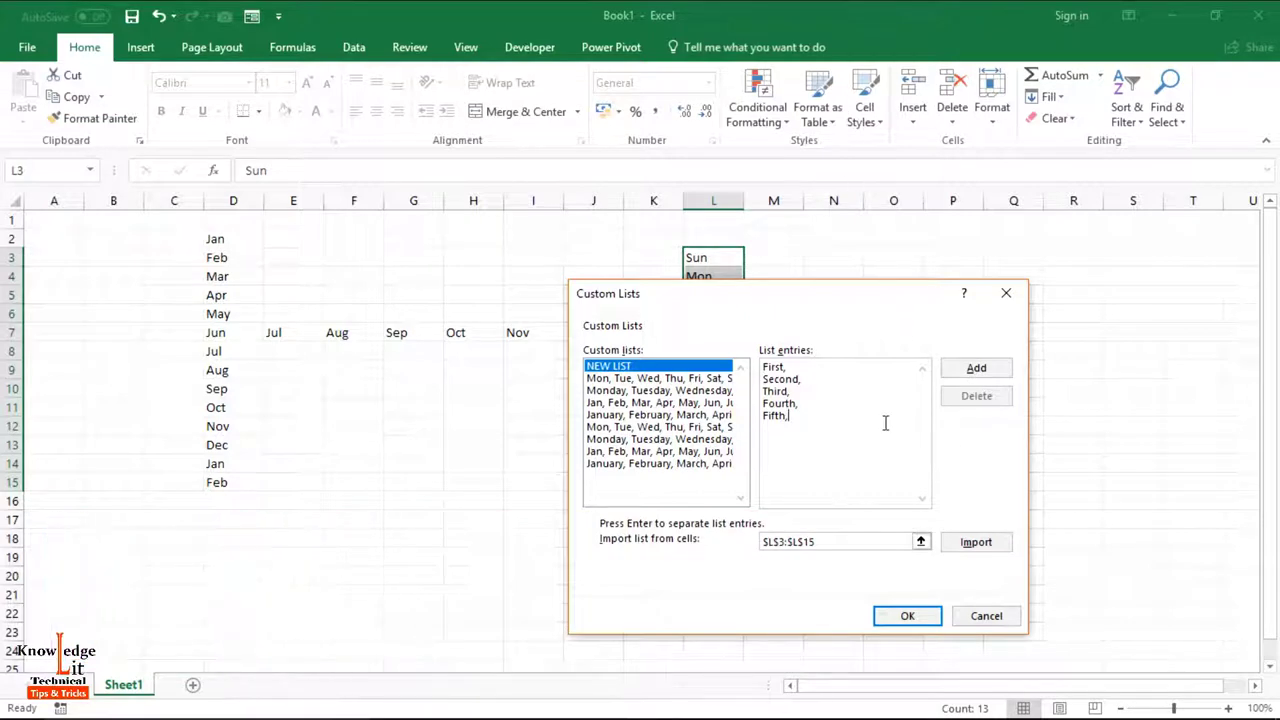
click(976, 378)
click(906, 614)
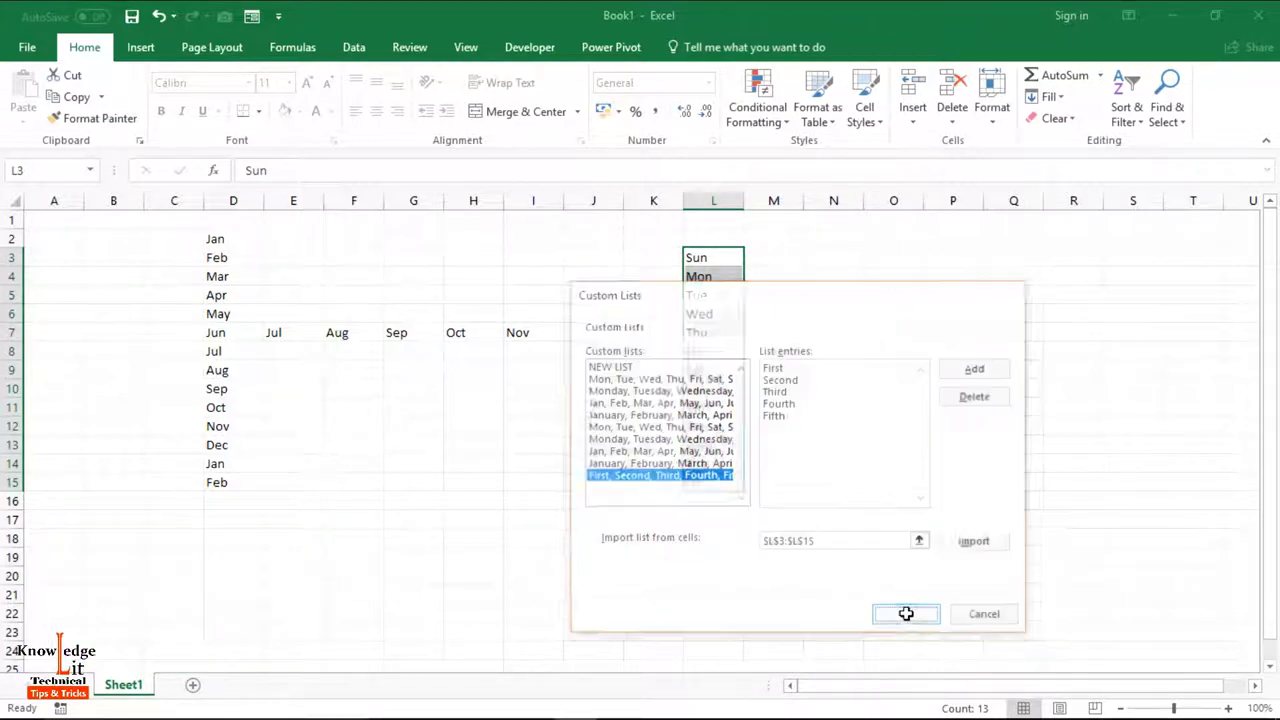
click(935, 634)
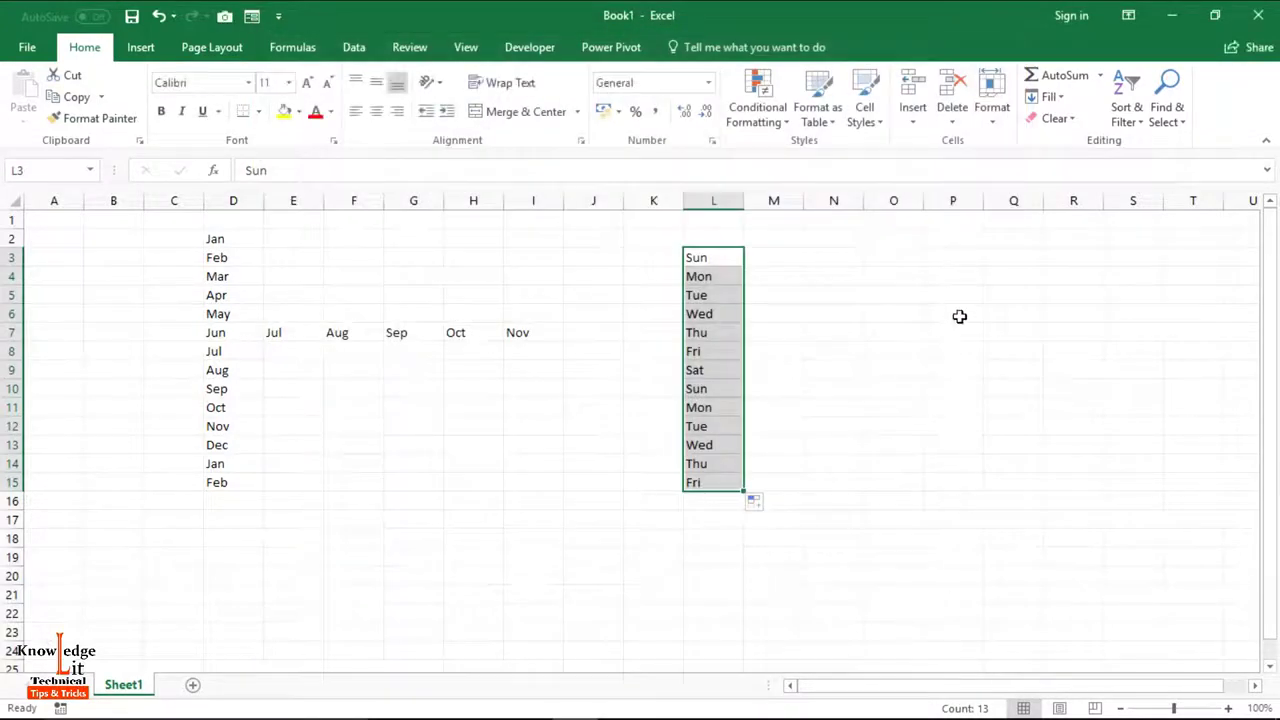
Step: Enter First in P5 and autofill to P12, giving First–Fifth then First–Third
click(970, 300)
text(F)
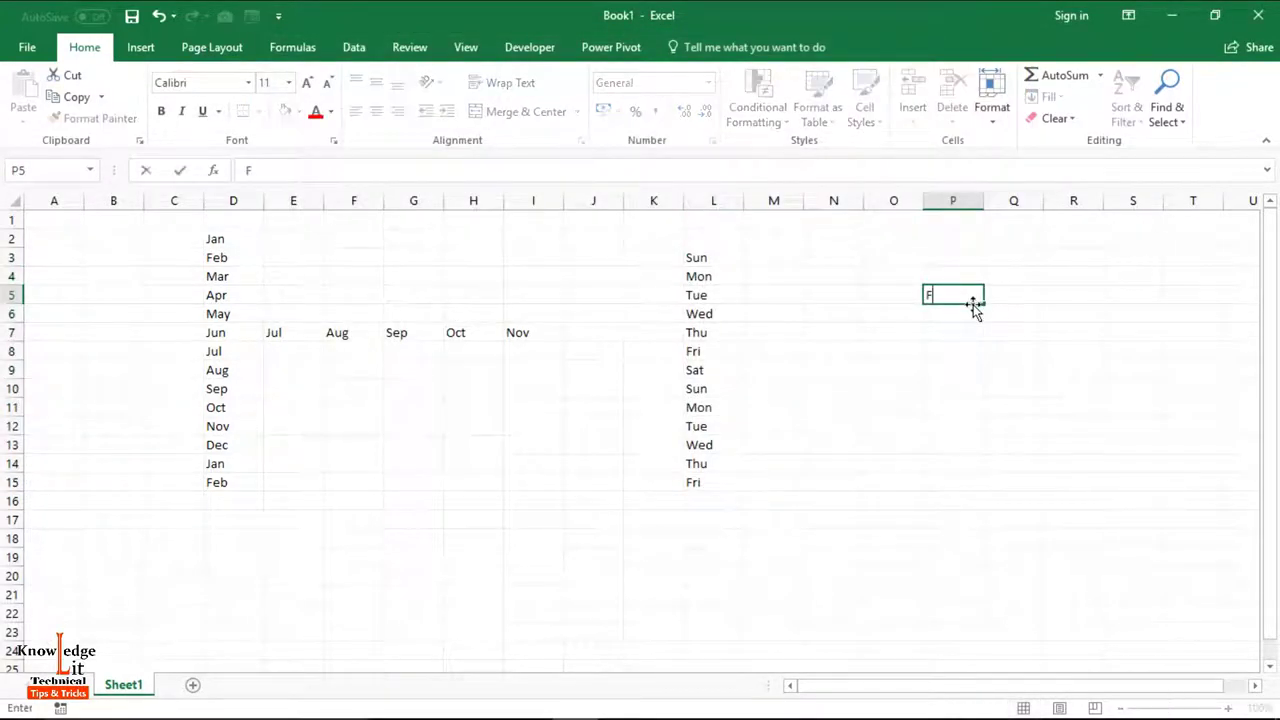
text(irst4)
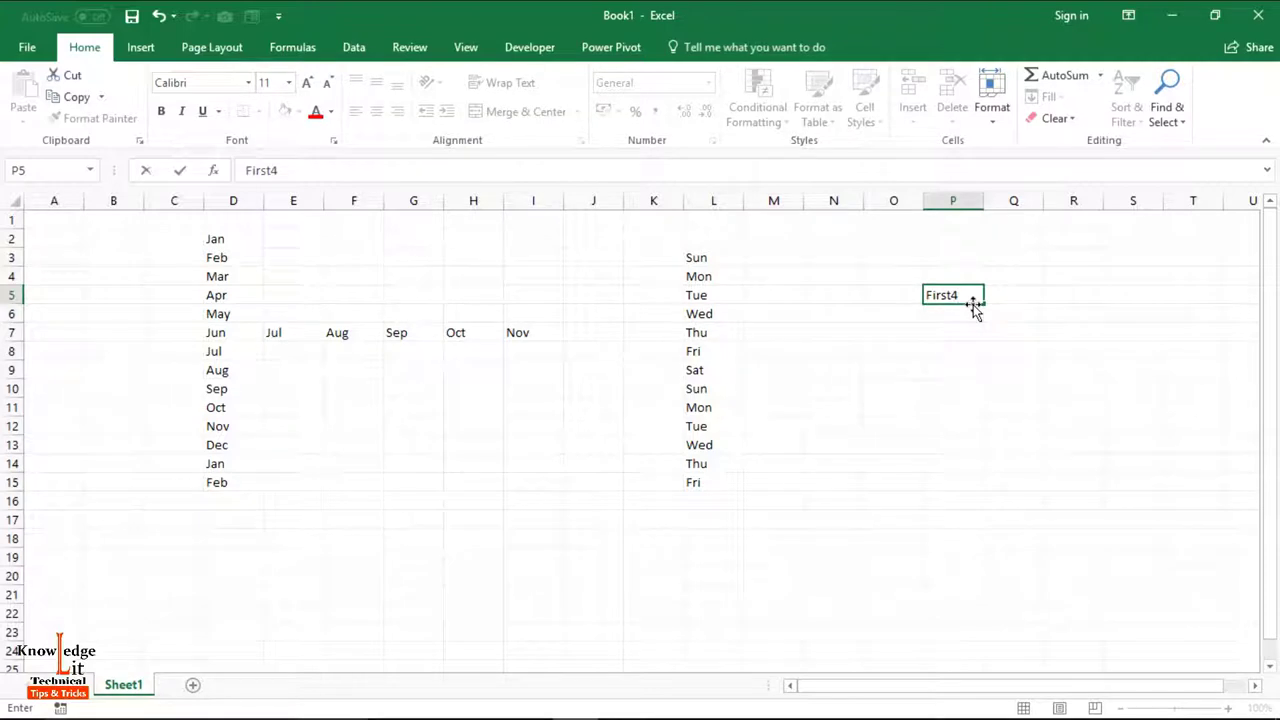
key(BackSpace)
key(Return)
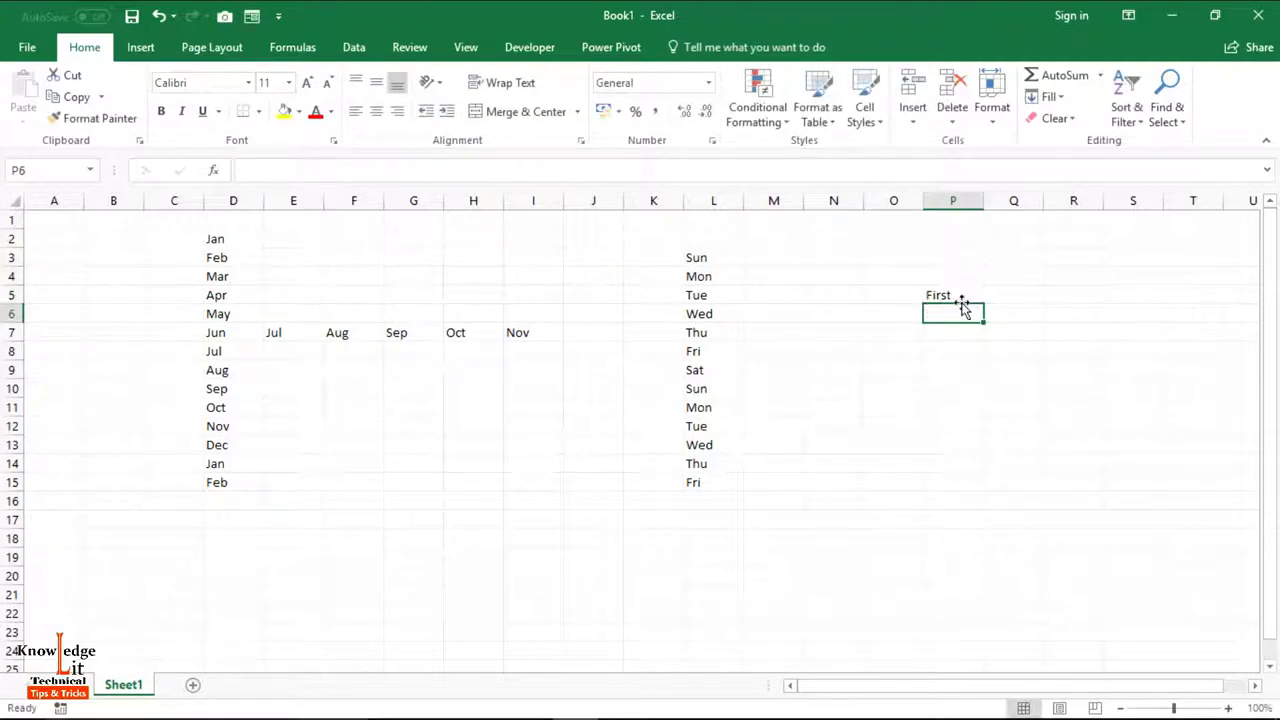
click(963, 298)
drag(983, 304, 966, 440)
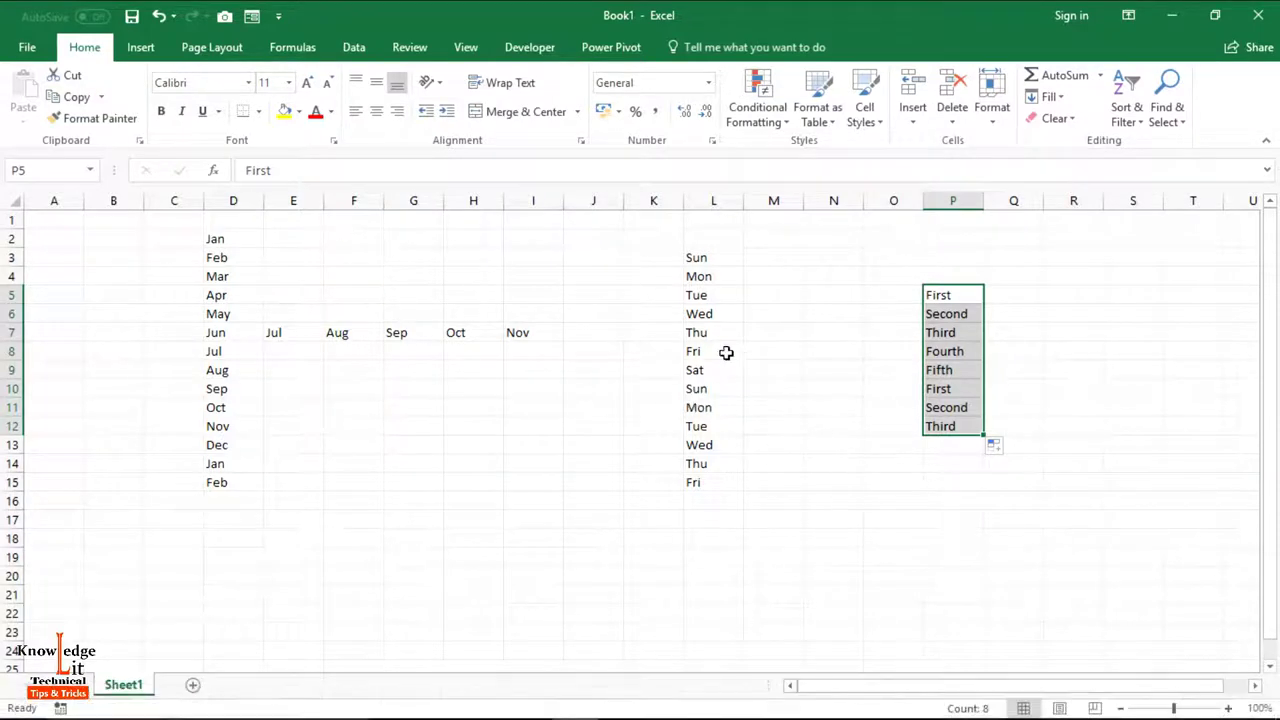
click(779, 294)
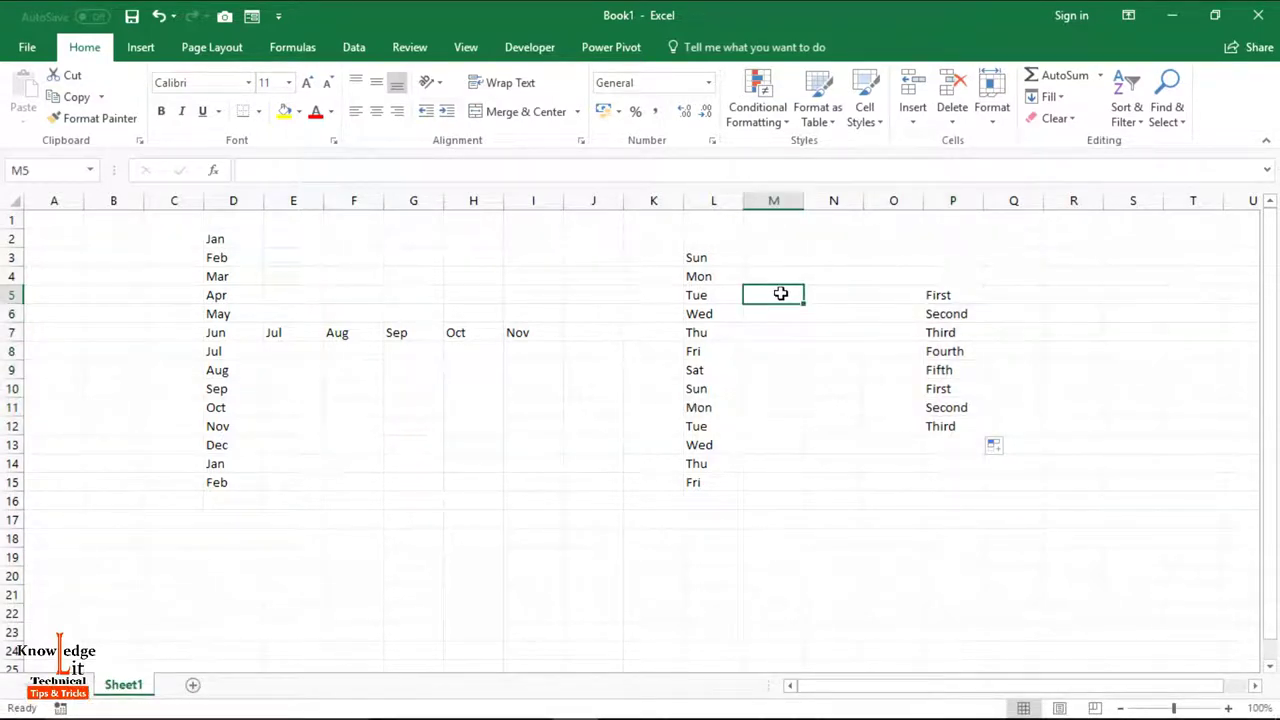
Step: Type One, Two, Three, Four, Five into cells M5 through M9
text(On)
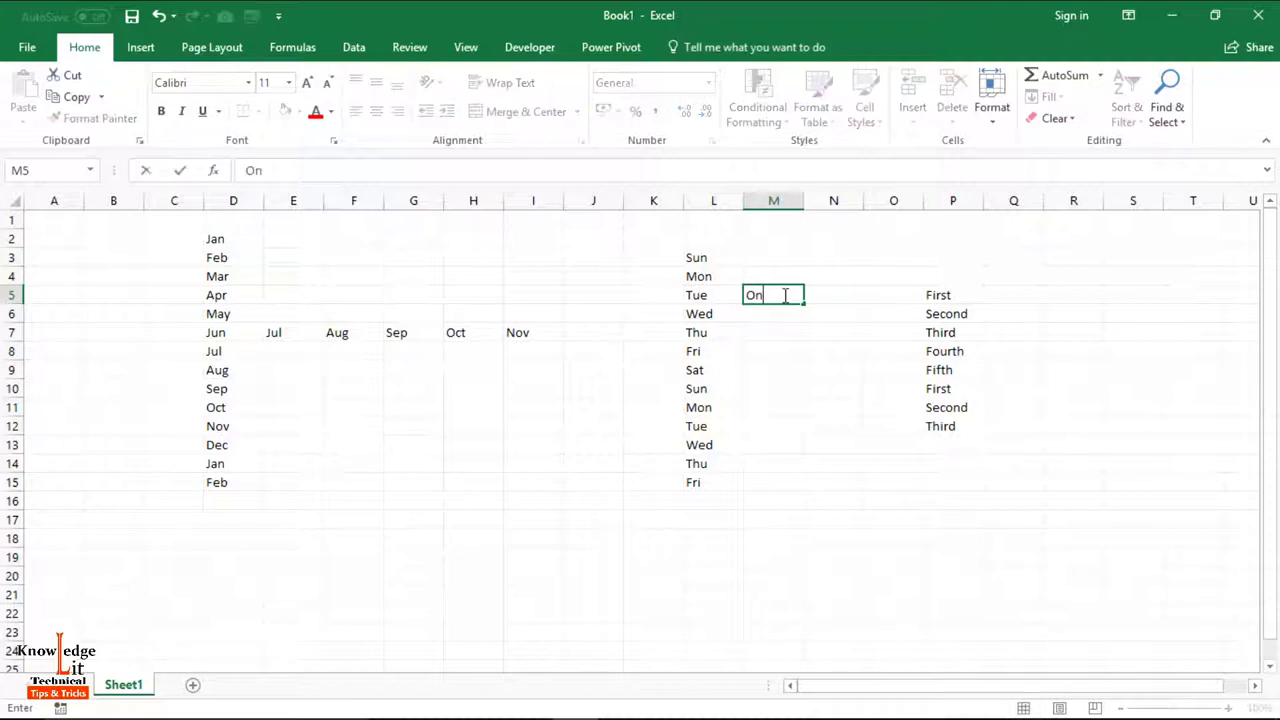
text(e)
key(Return)
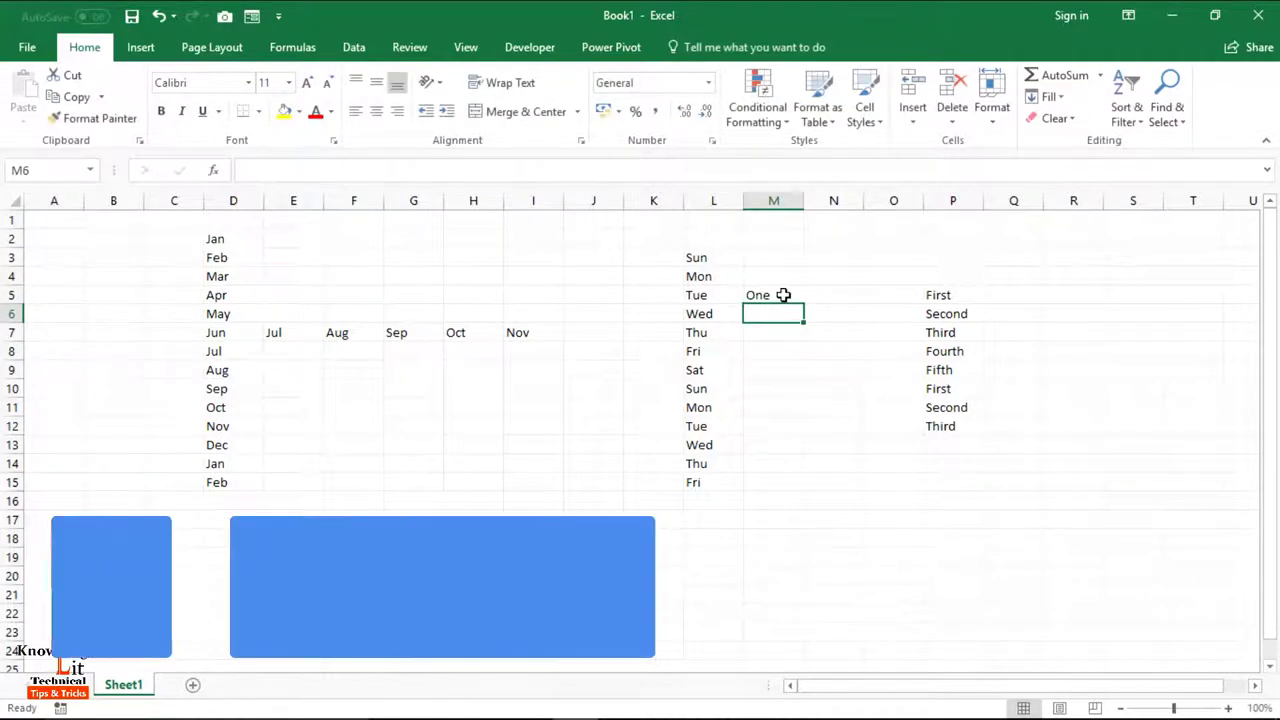
text(Two)
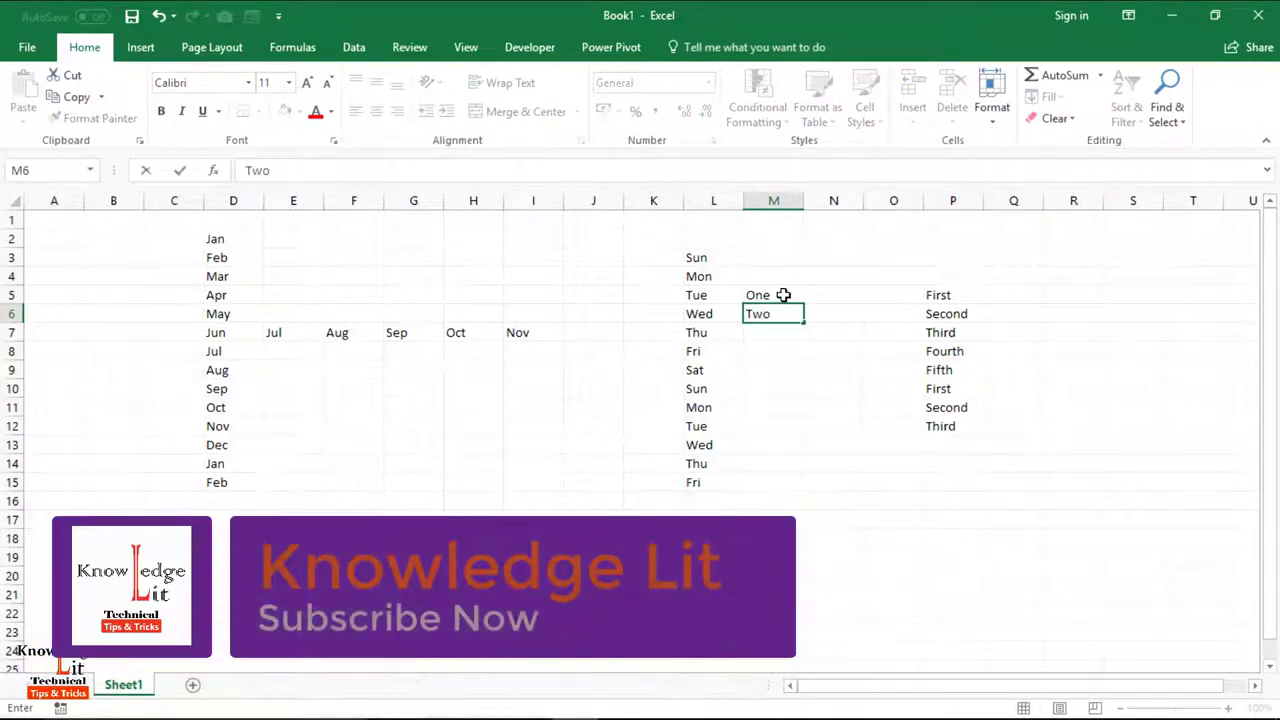
key(Return)
text(Thr)
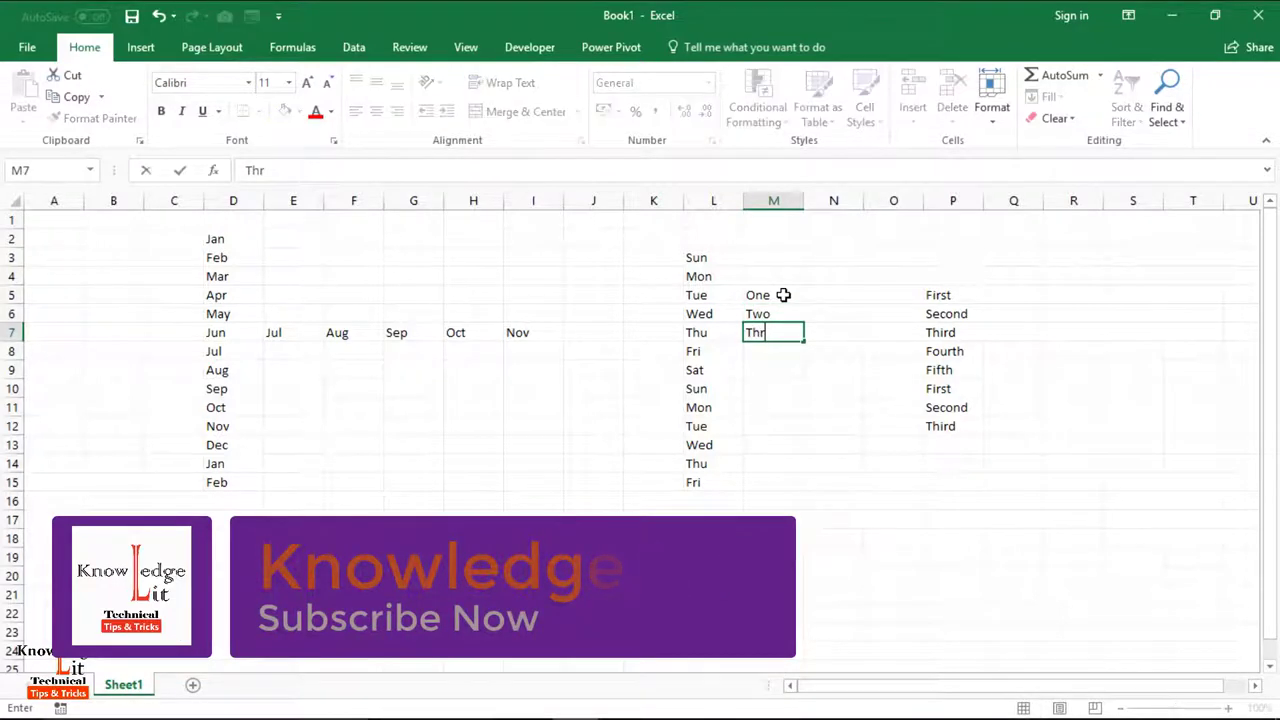
text(ee)
key(Return)
text(Fo)
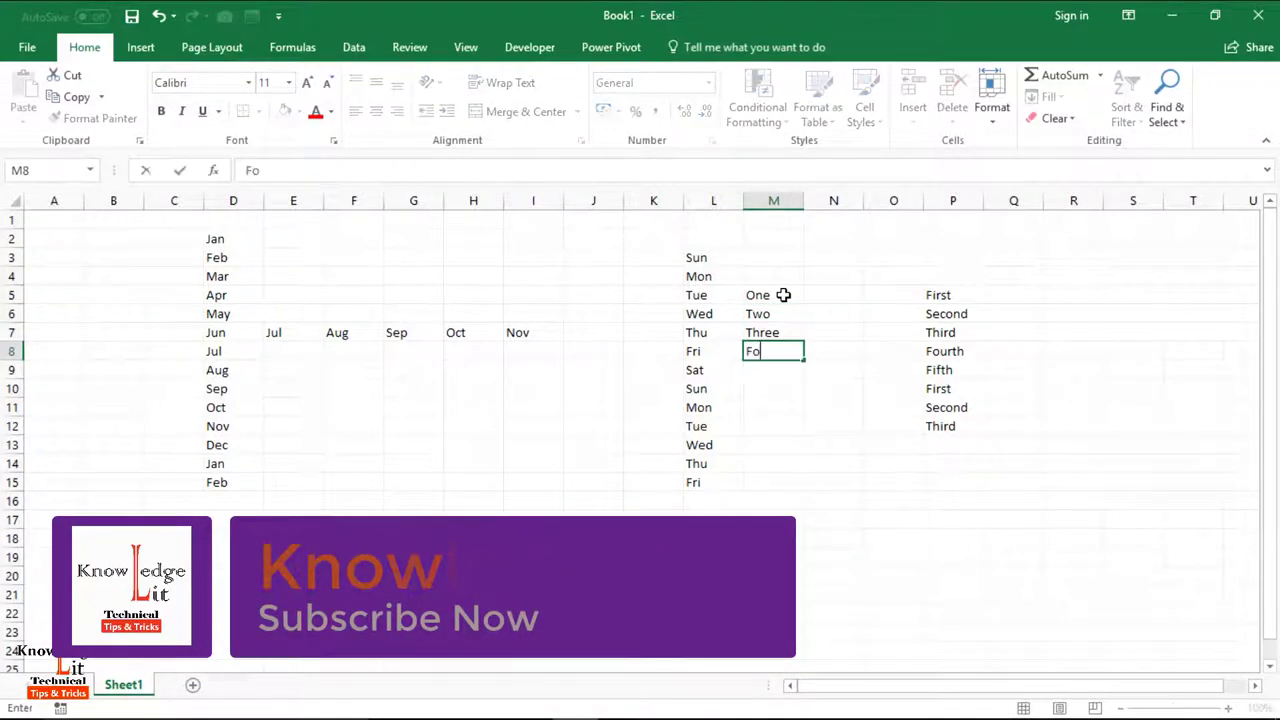
text(ur)
key(Return)
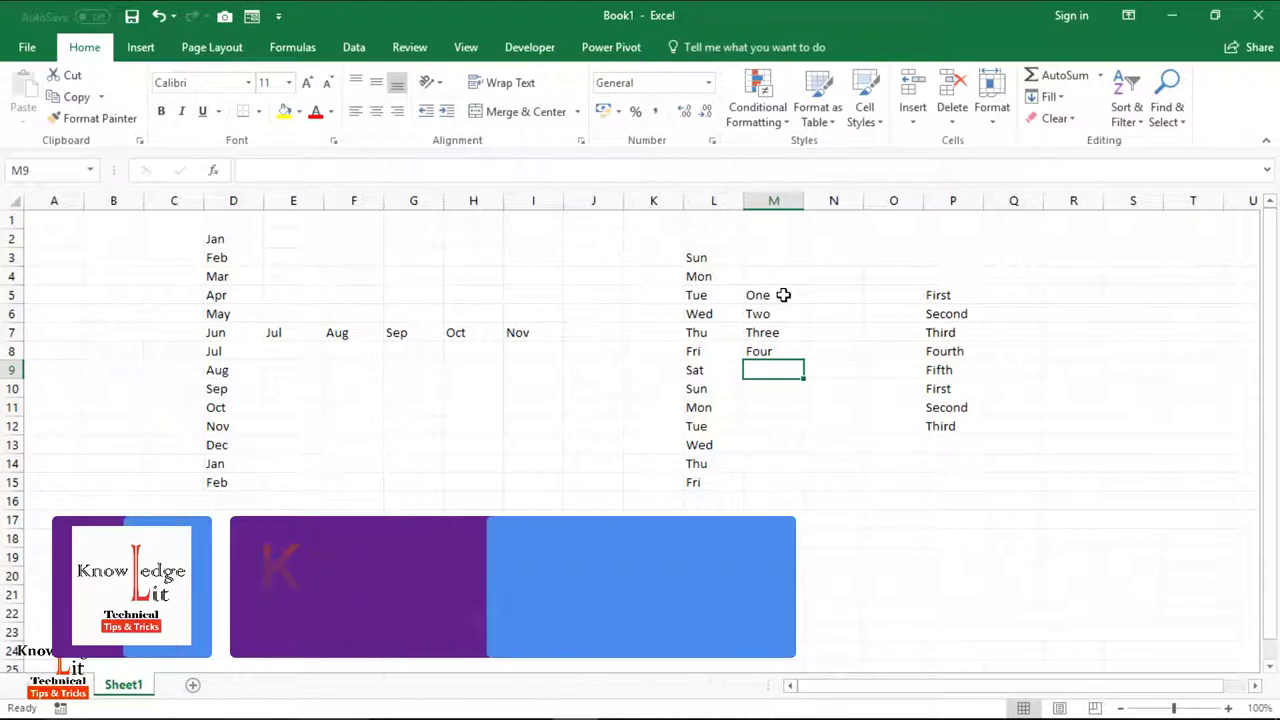
text(Five)
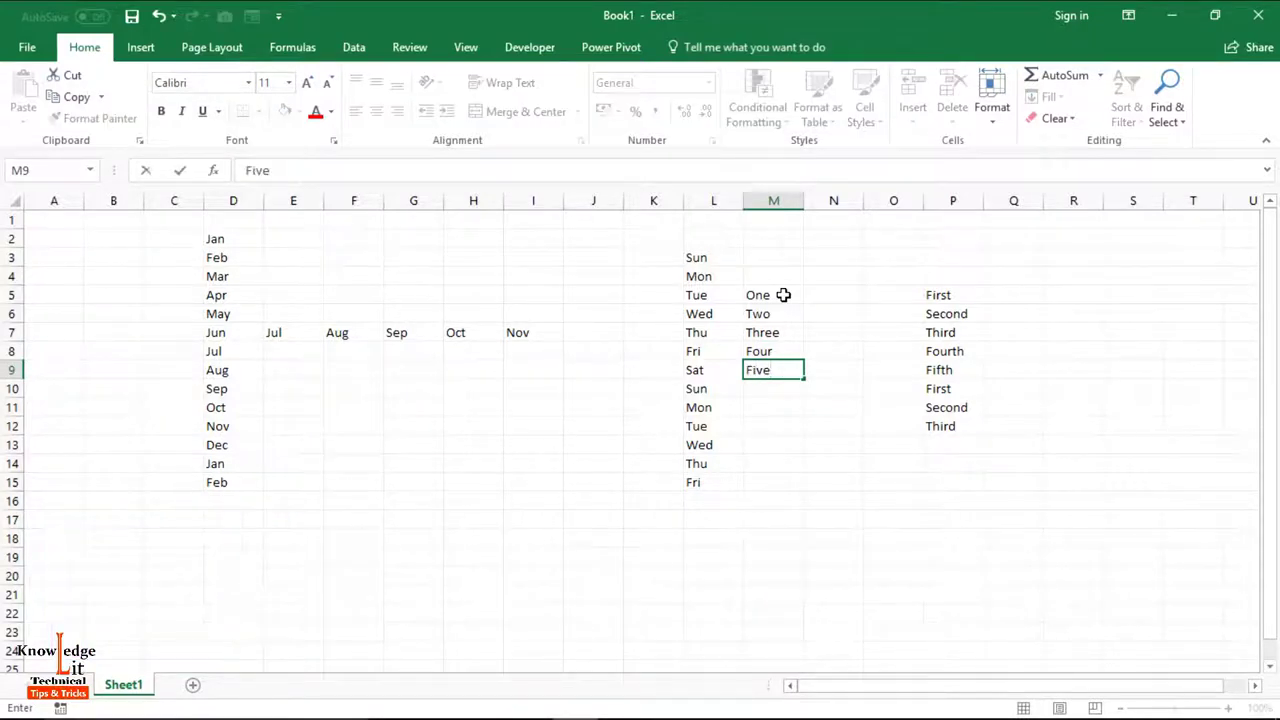
key(Return)
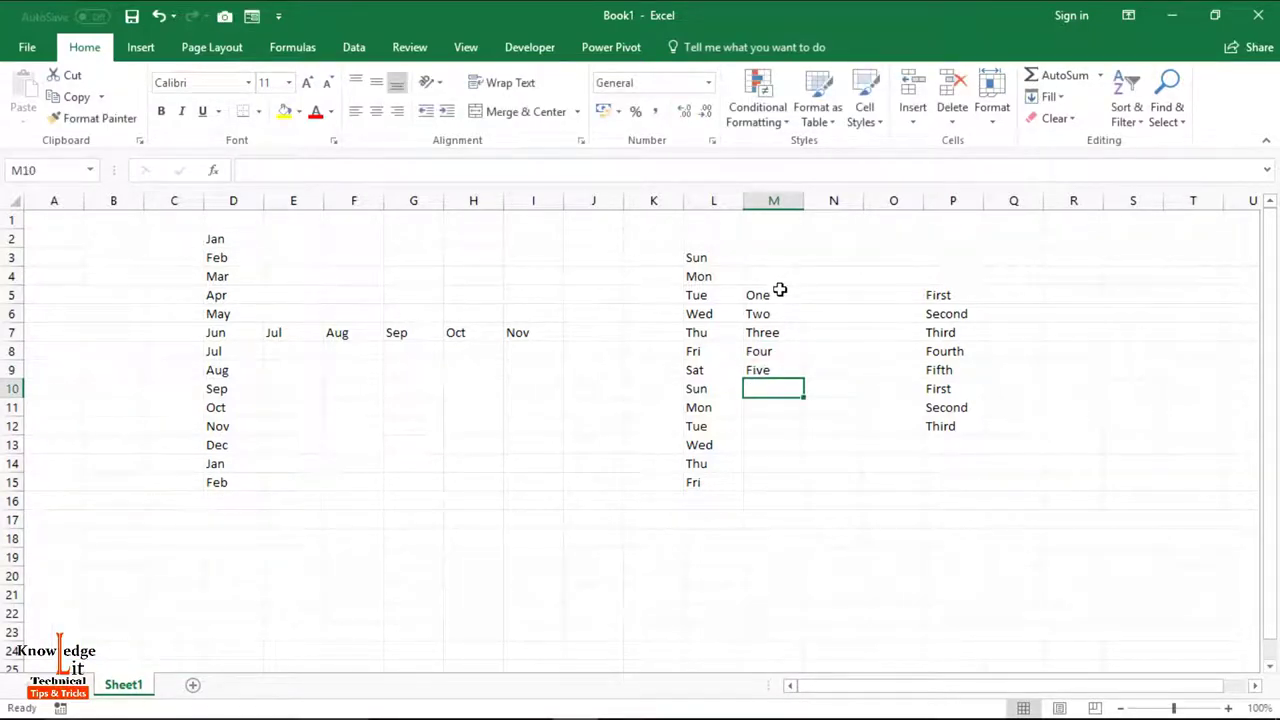
drag(779, 290, 777, 363)
click(800, 425)
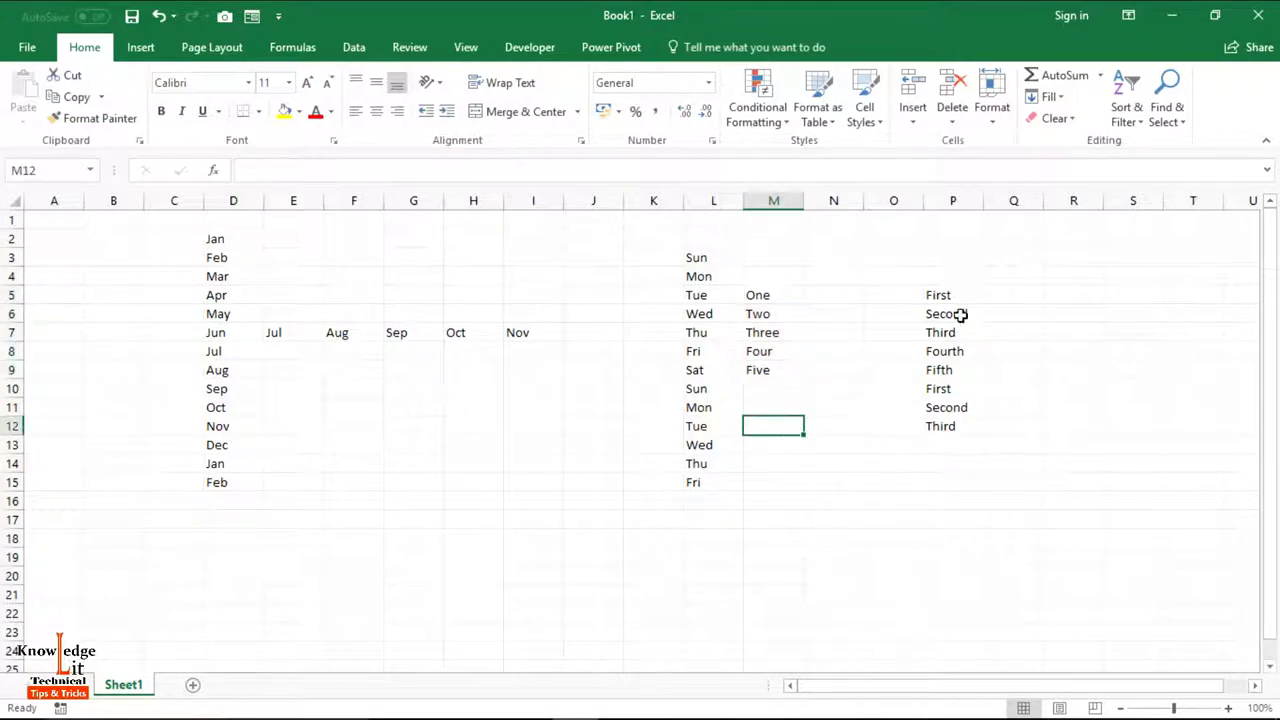
Step: Reopen the Custom Lists editor from Advanced options, moved aside, with the import range field active
click(20, 50)
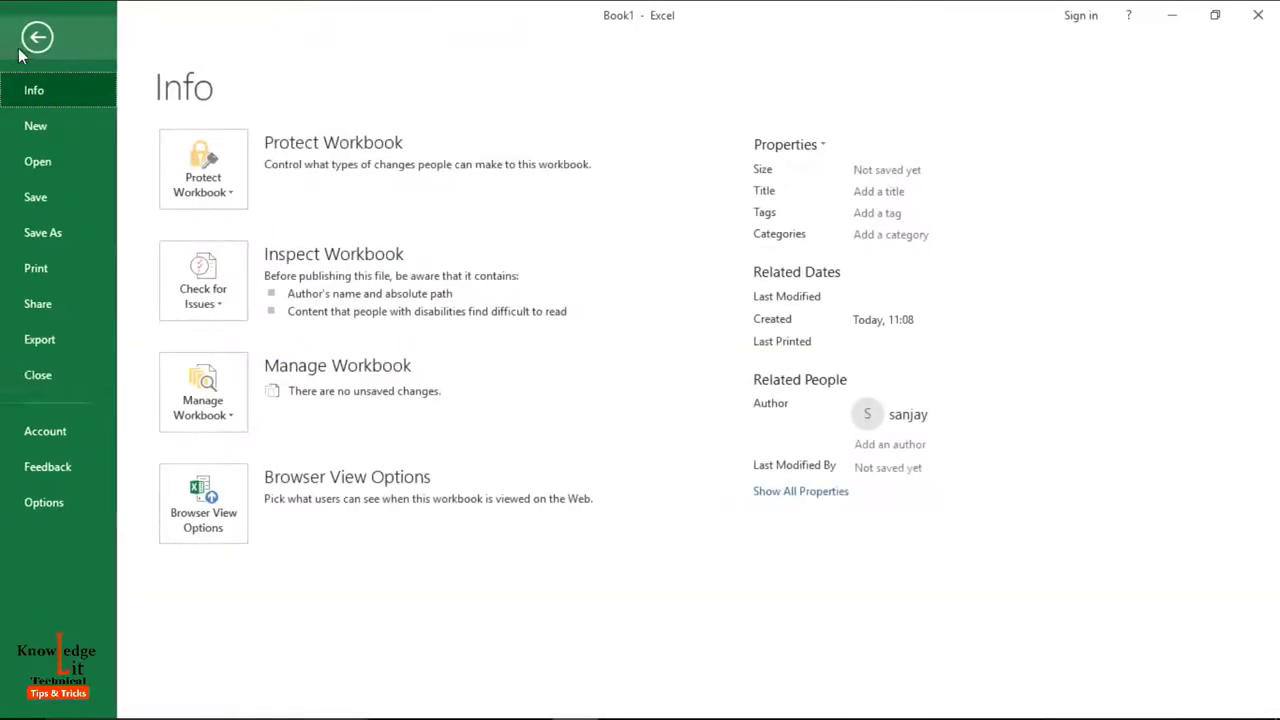
click(44, 500)
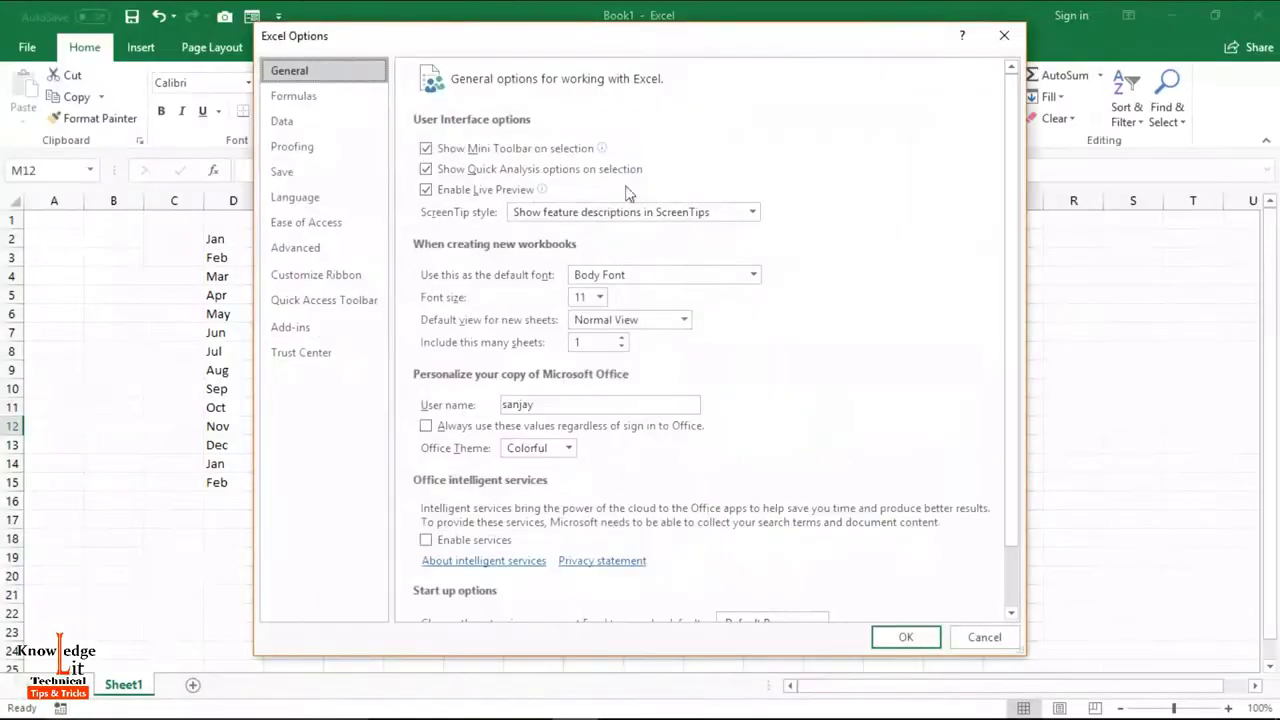
click(330, 248)
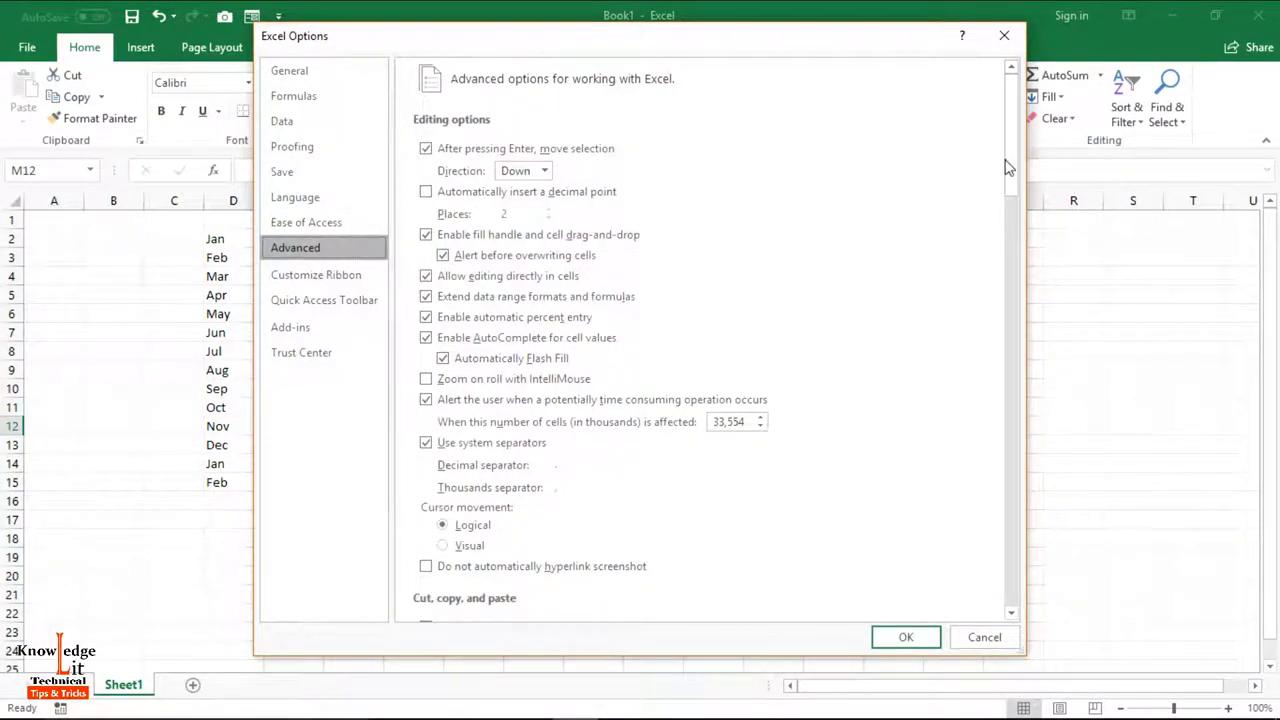
drag(1008, 167, 1028, 587)
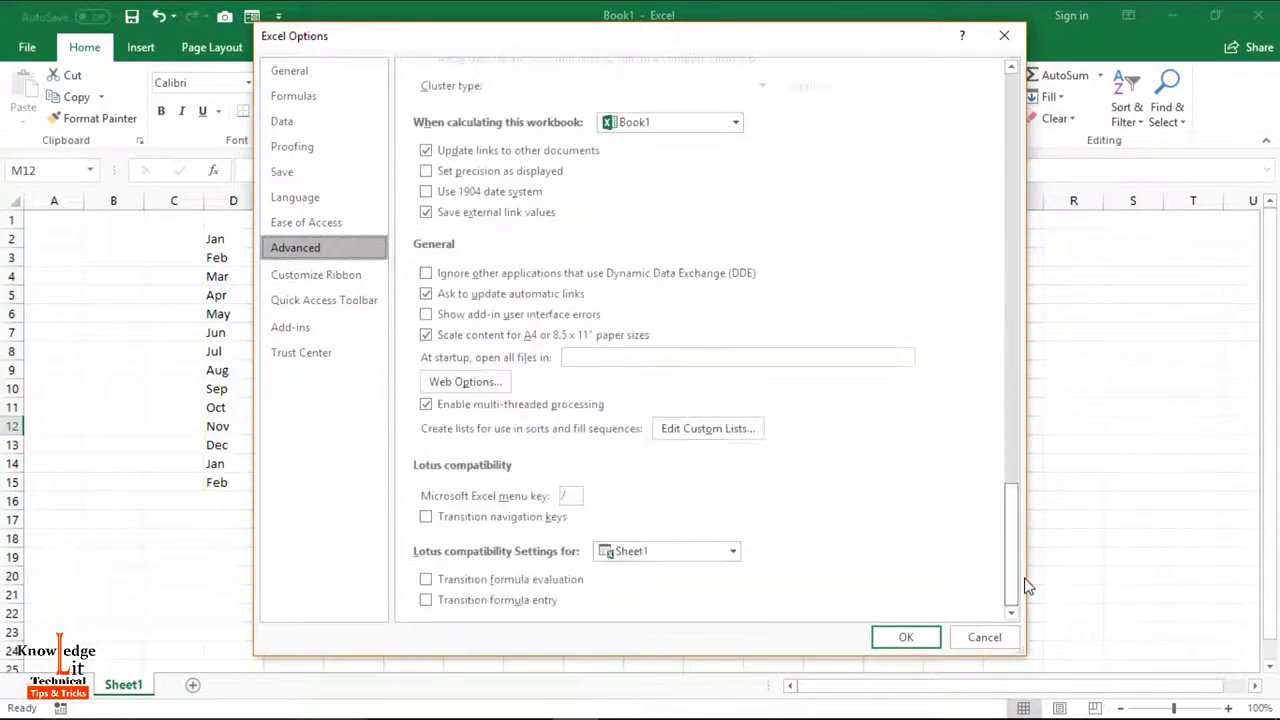
click(707, 428)
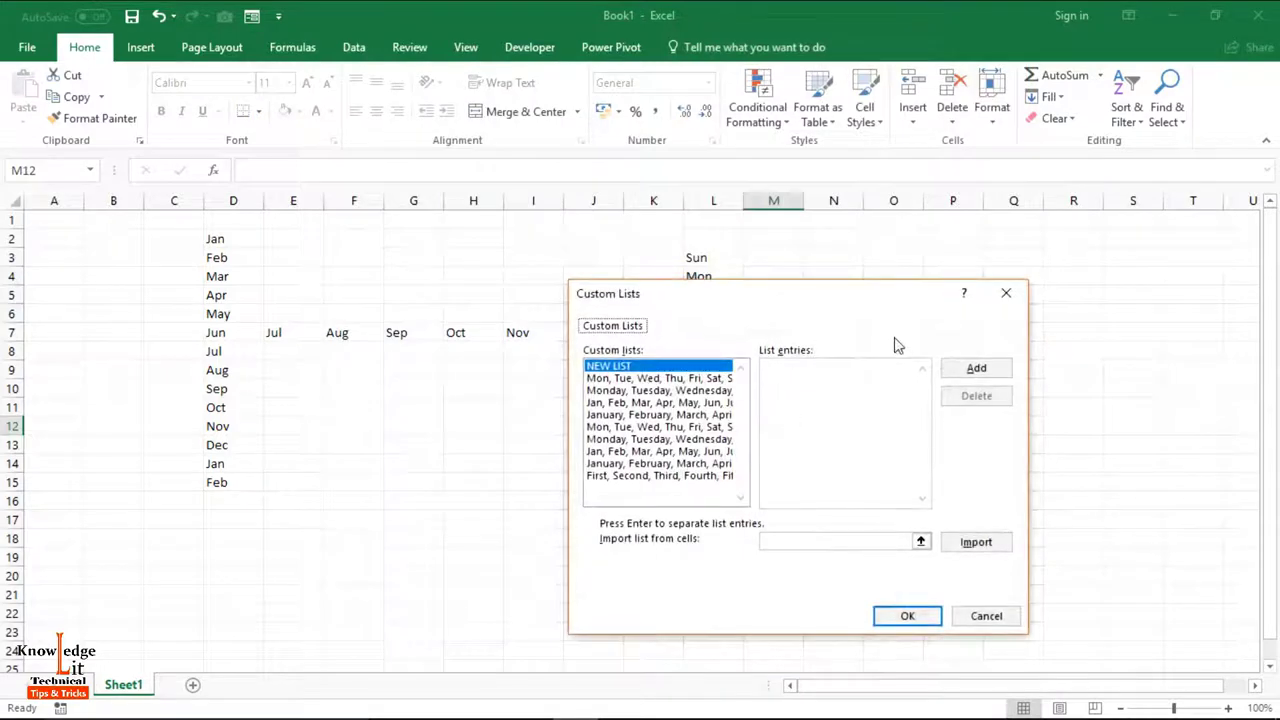
drag(875, 308, 533, 188)
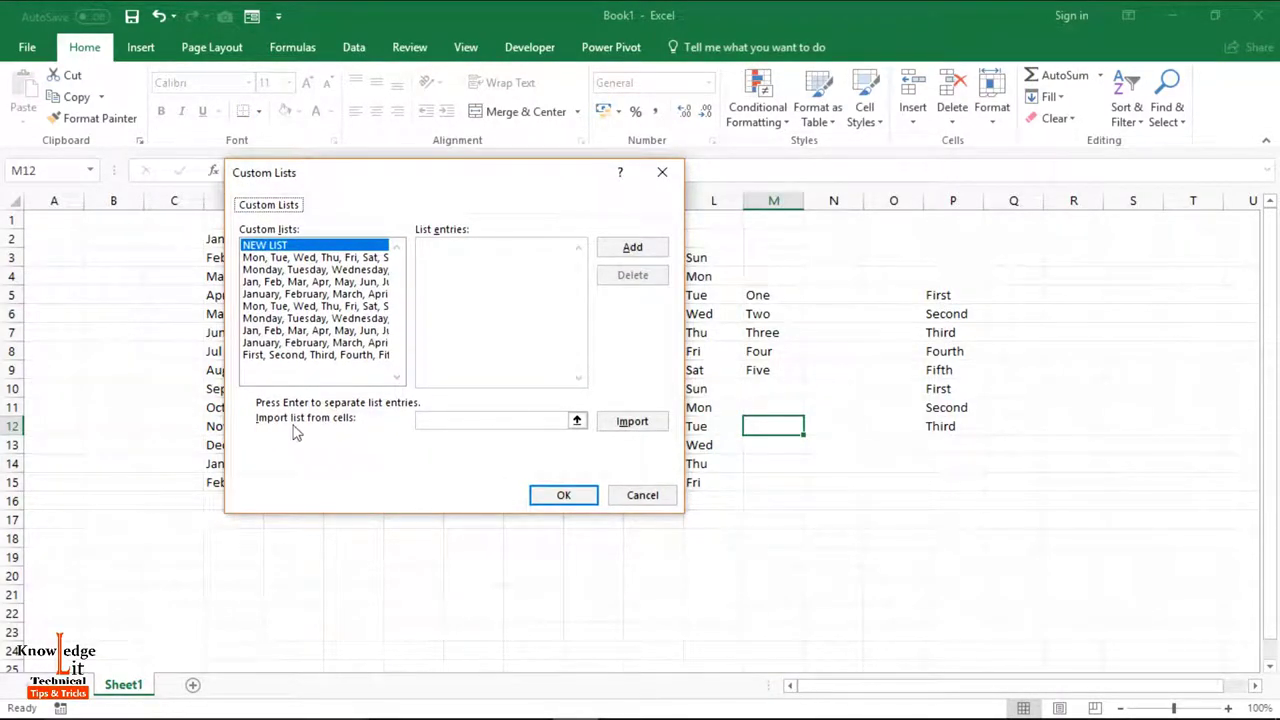
click(448, 421)
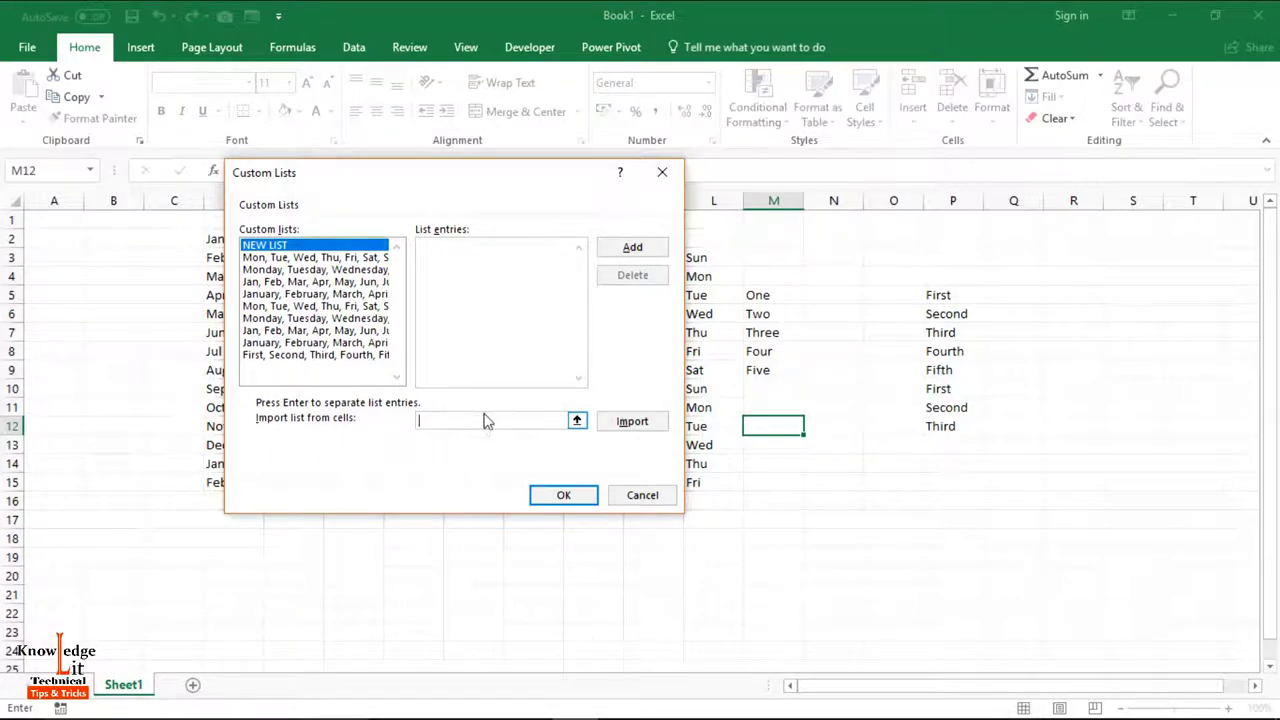
Step: Import One–Five from $M$5:$M$9 as a custom list and close both dialogs
click(576, 421)
drag(757, 295, 770, 368)
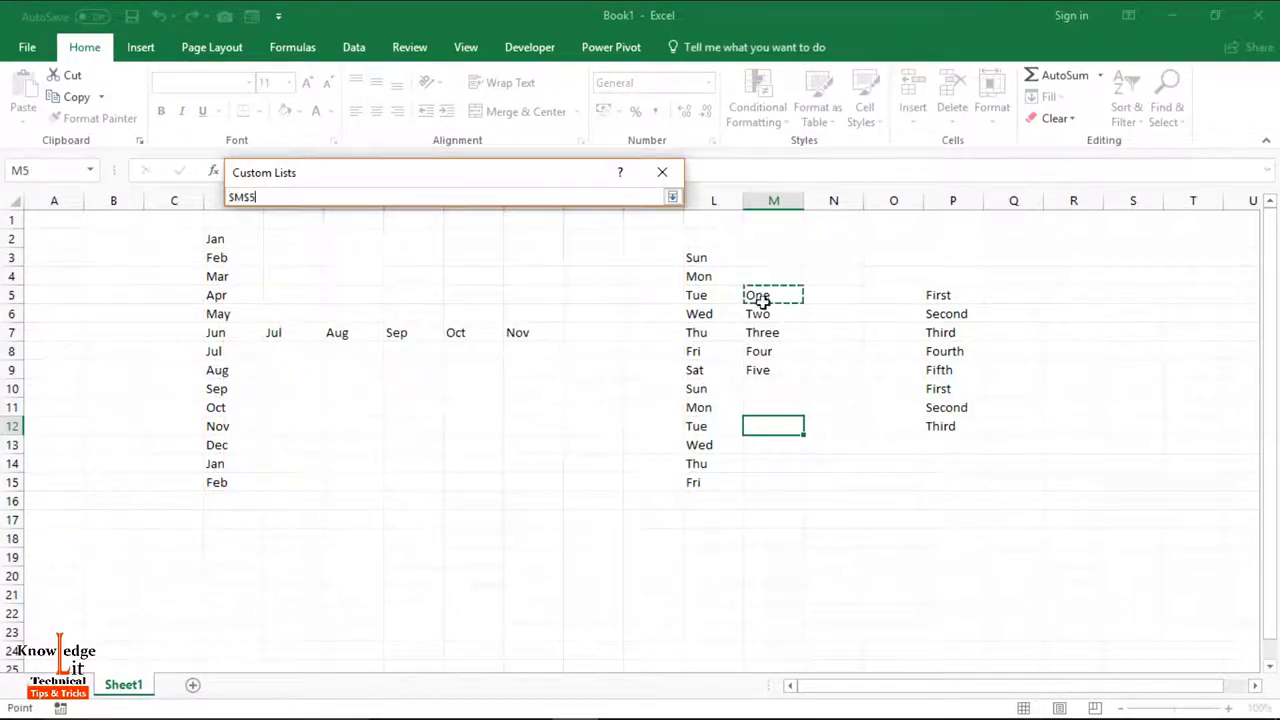
click(672, 197)
click(623, 426)
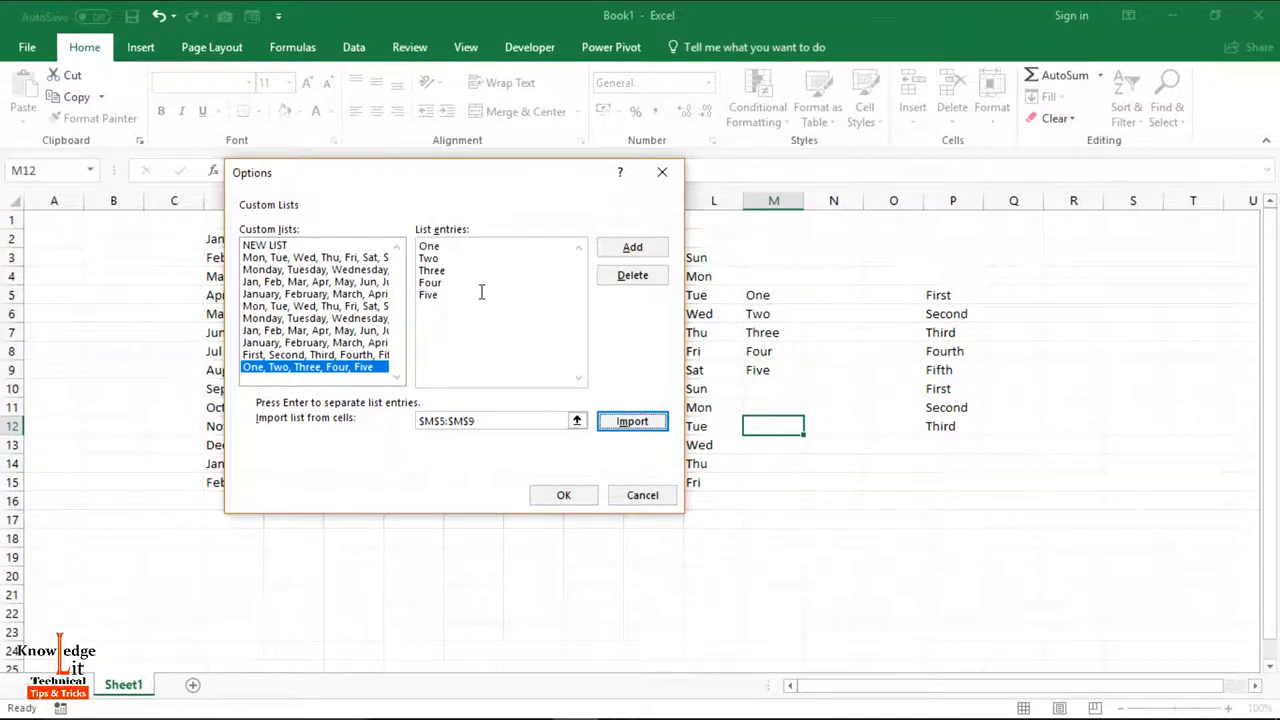
click(632, 249)
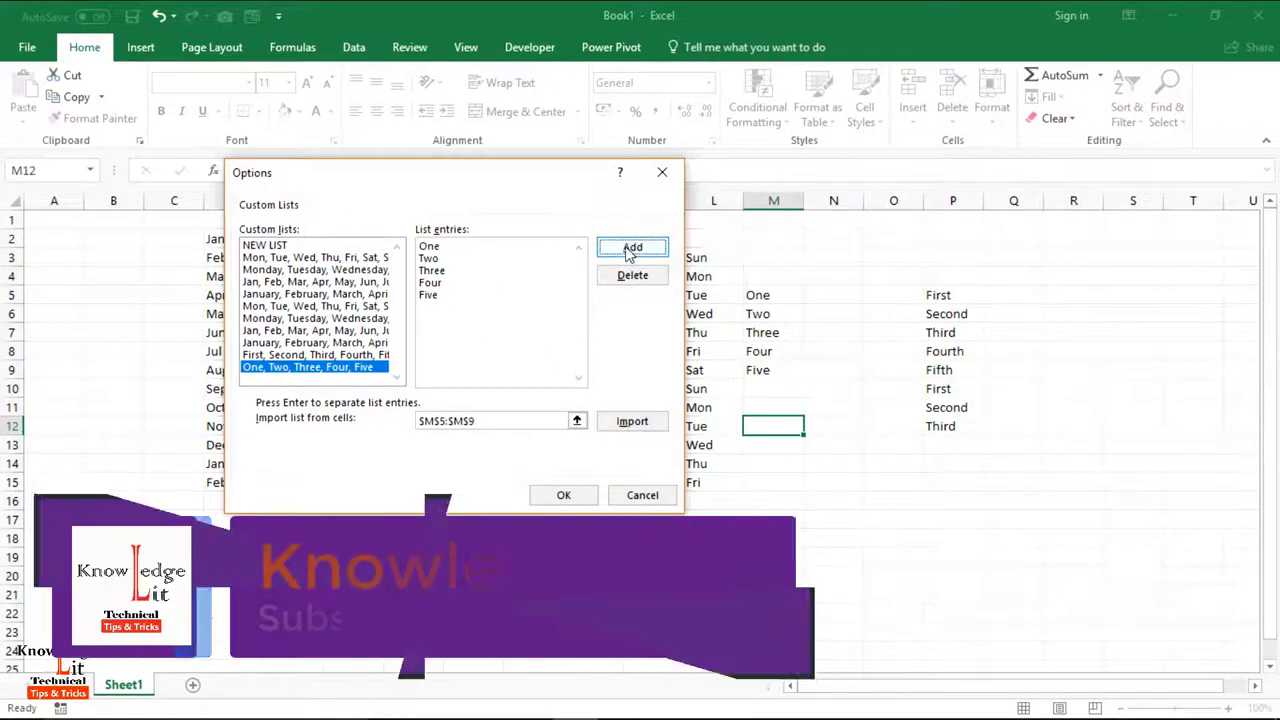
click(568, 493)
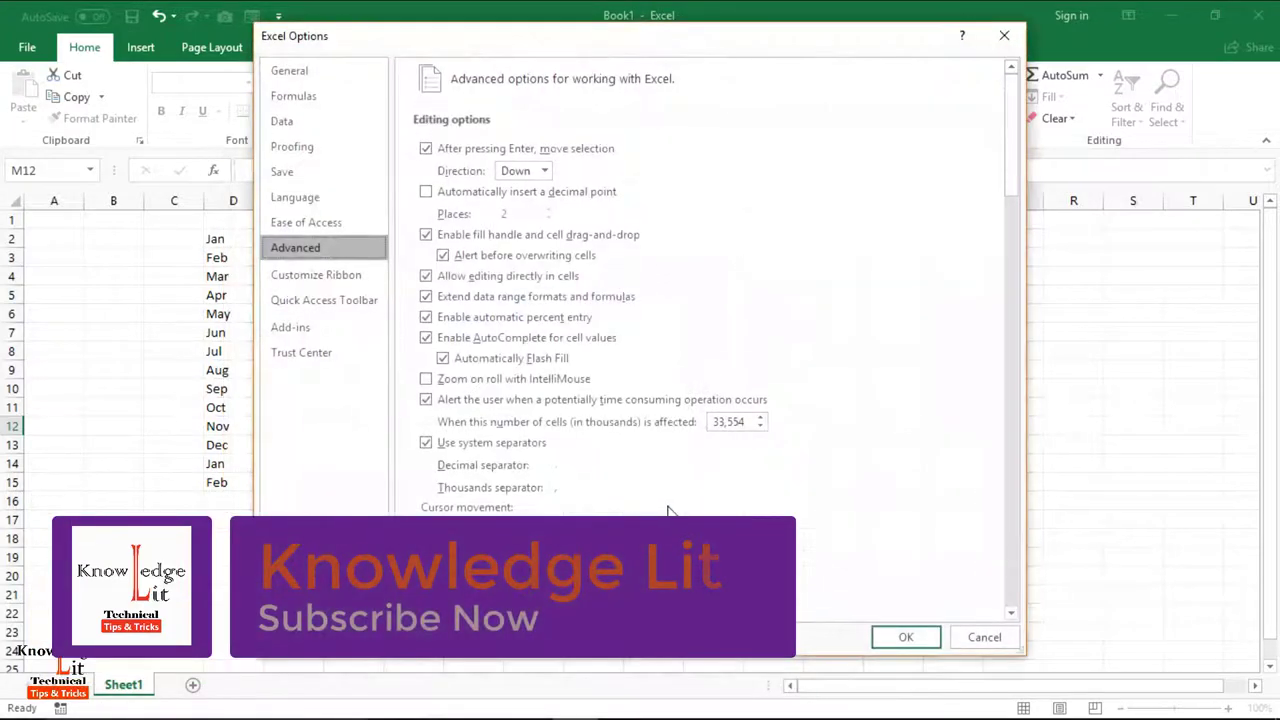
click(898, 641)
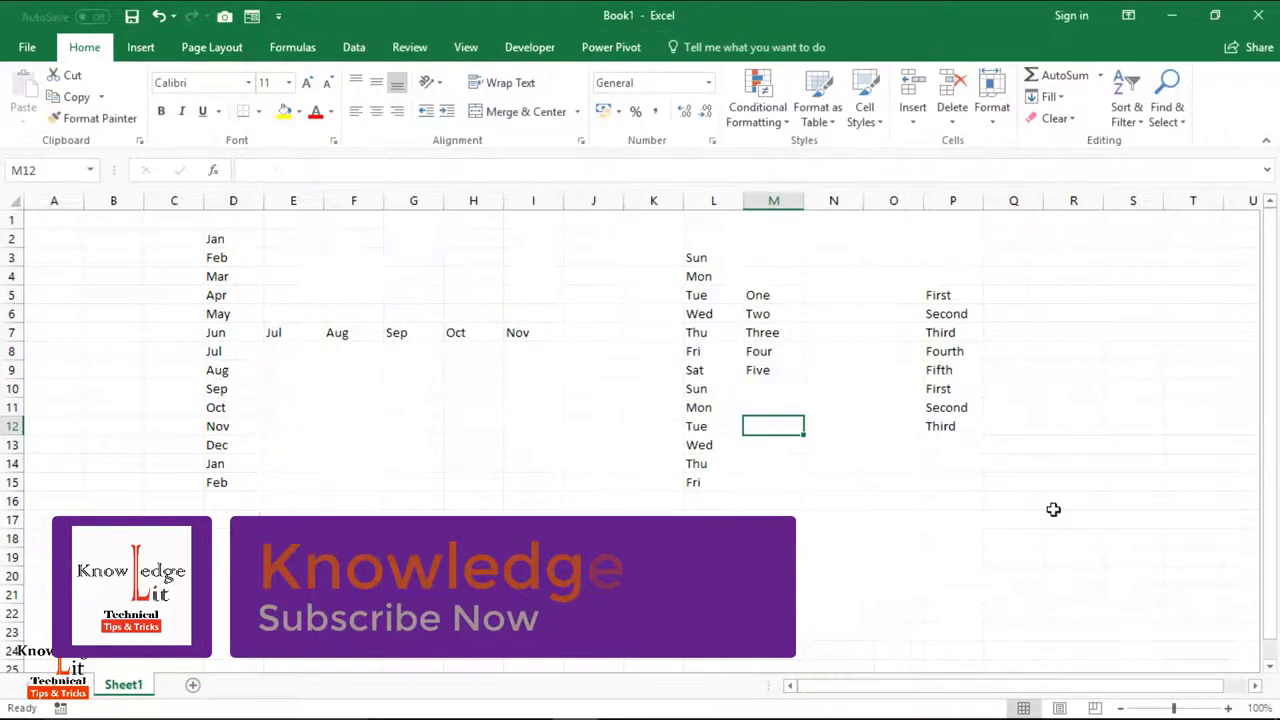
Step: Type One in R5 and autofill down so R6:R9 read Two through Five
click(1085, 291)
text(On)
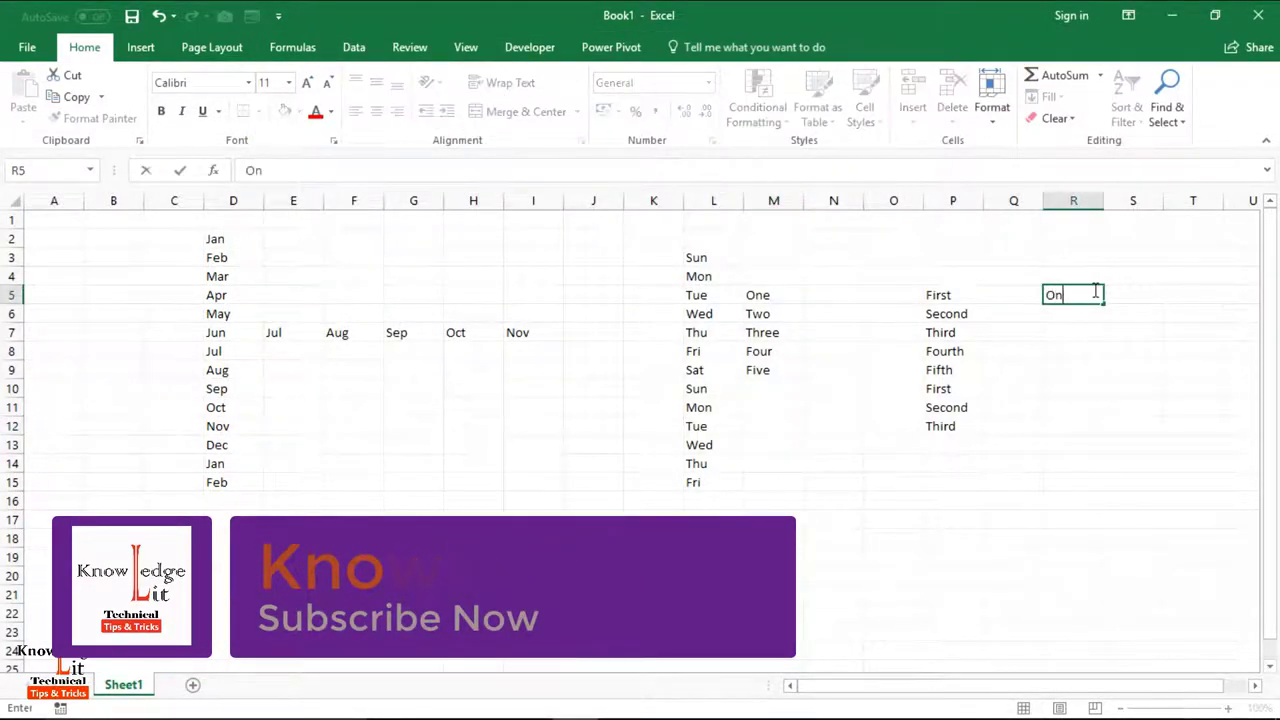
text(e)
key(Return)
click(1095, 296)
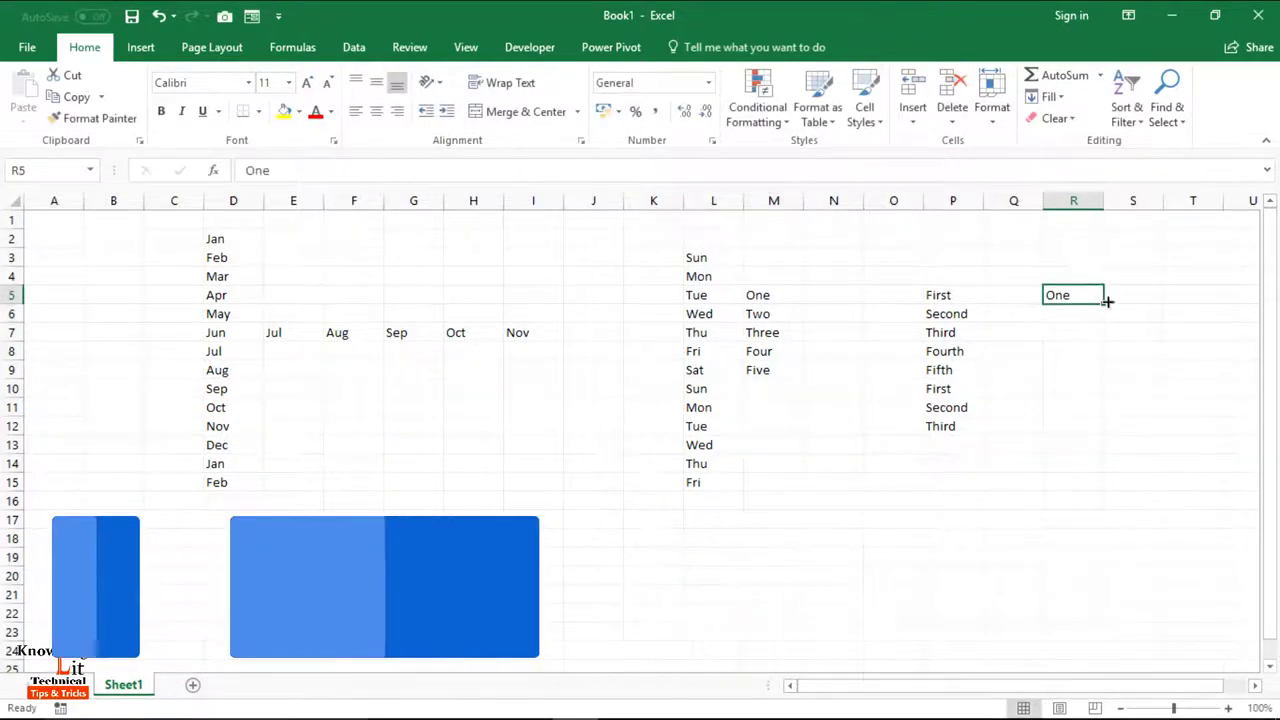
mouse_move(1103, 313)
mouse_down()
mouse_move(1131, 408)
mouse_move(1145, 407)
mouse_up()
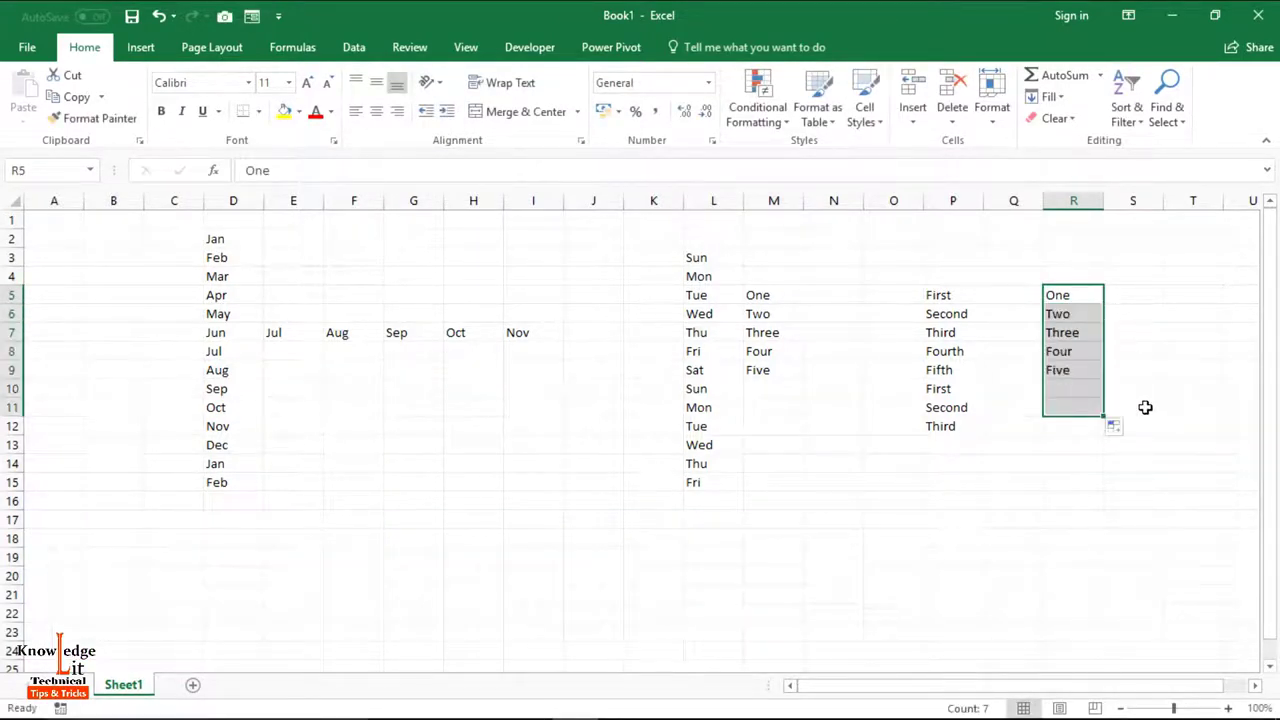